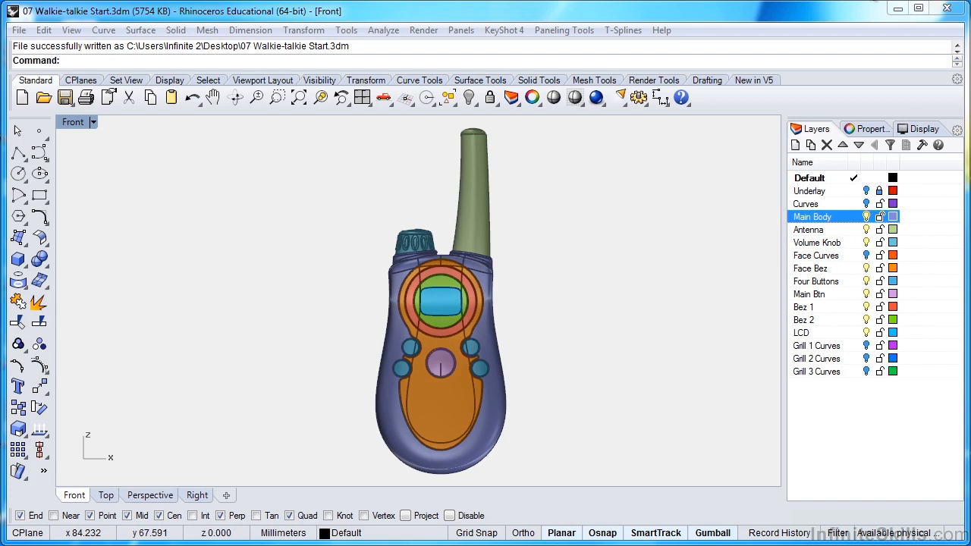
Preview the Grill 1, Grill 2 and Grill 3 Curves layers one at a time over the lower face, leaving all three hidden
{"action": "right_click_drag", "start_coordinate": [538, 366], "coordinate": [585, 326]}
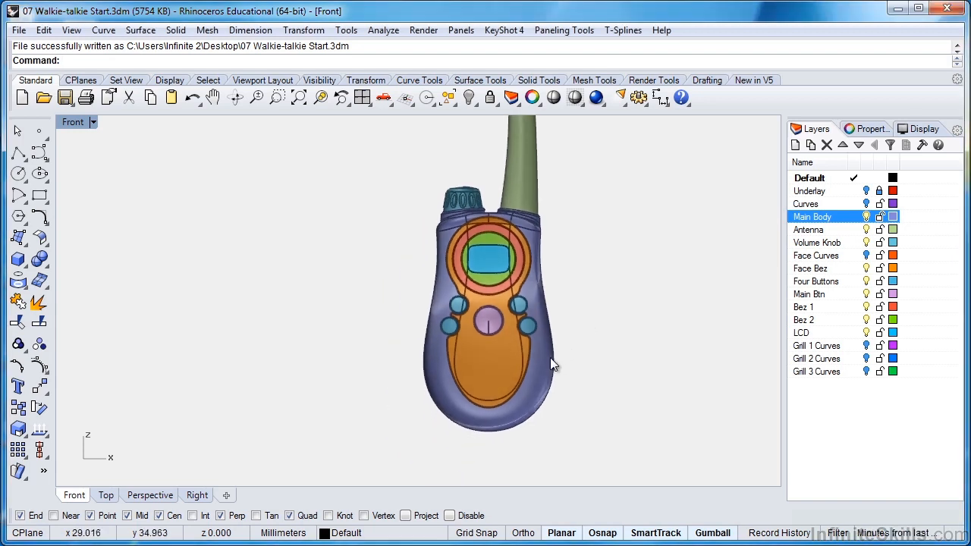
{"action": "scroll", "coordinate": [548, 363], "scroll_direction": "up", "scroll_amount": 4}
{"action": "mouse_move", "coordinate": [575, 361]}
{"action": "right_mouse_down"}
{"action": "mouse_move", "coordinate": [579, 370]}
{"action": "mouse_move", "coordinate": [565, 367]}
{"action": "right_mouse_up"}
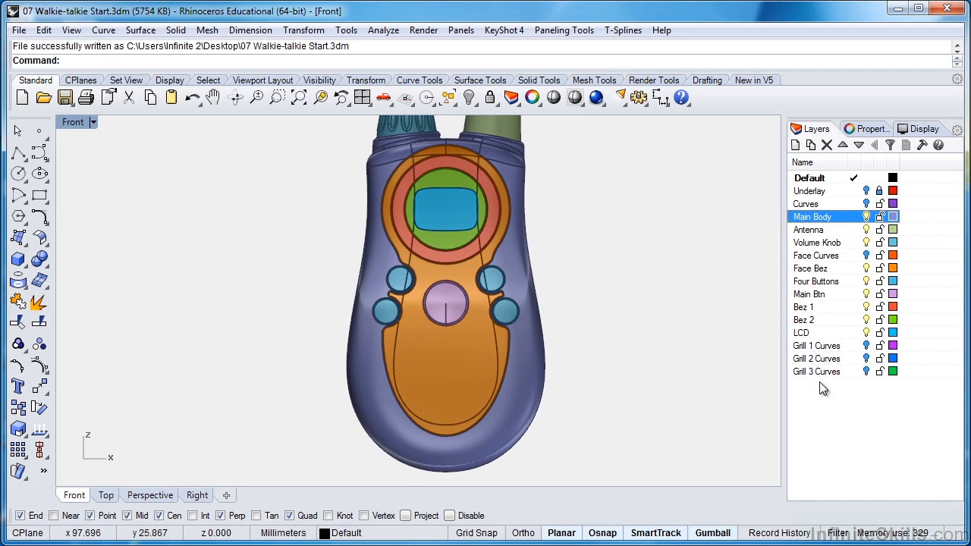
{"action": "left_click", "coordinate": [866, 345]}
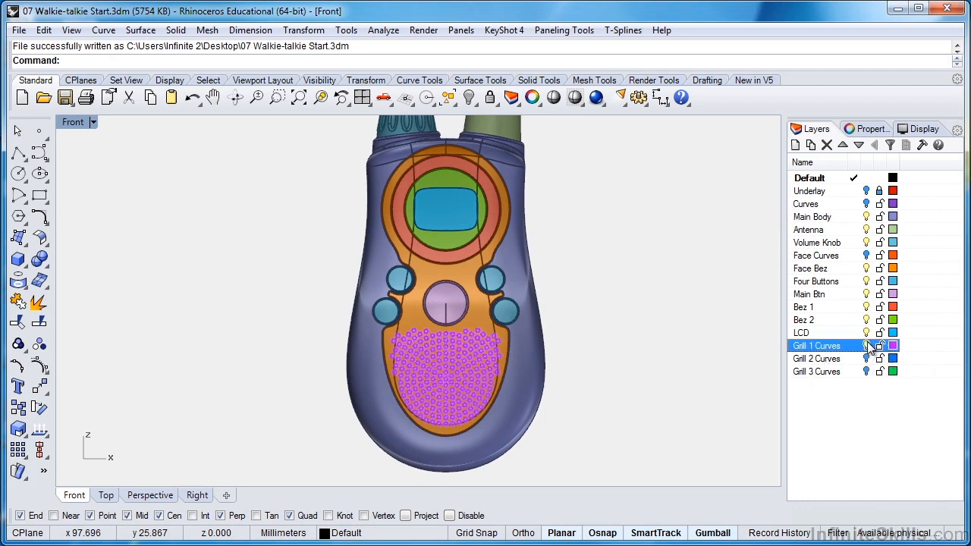
{"action": "scroll", "coordinate": [870, 346], "scroll_direction": "up", "scroll_amount": 2}
{"action": "left_click", "coordinate": [866, 345]}
{"action": "left_click", "coordinate": [866, 358]}
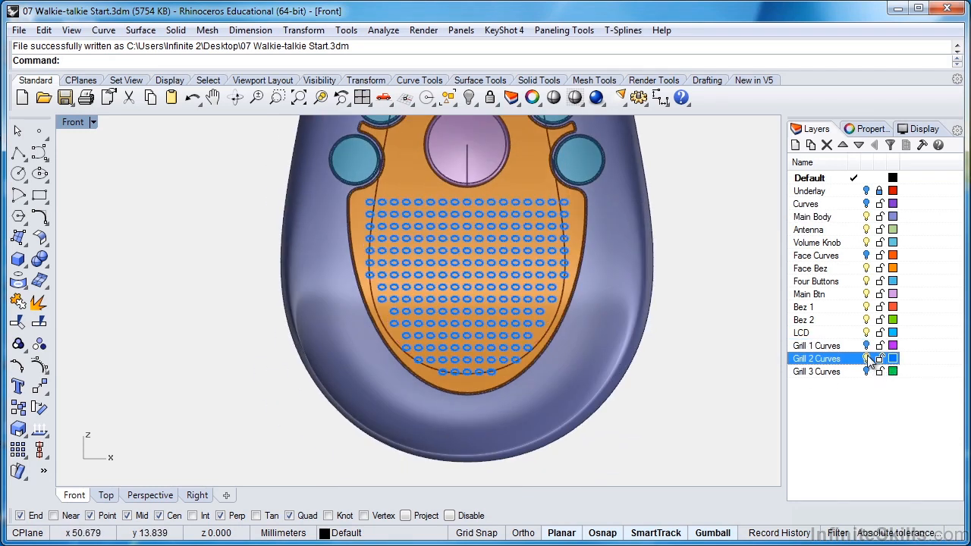
{"action": "left_click", "coordinate": [866, 358]}
{"action": "left_click", "coordinate": [866, 371]}
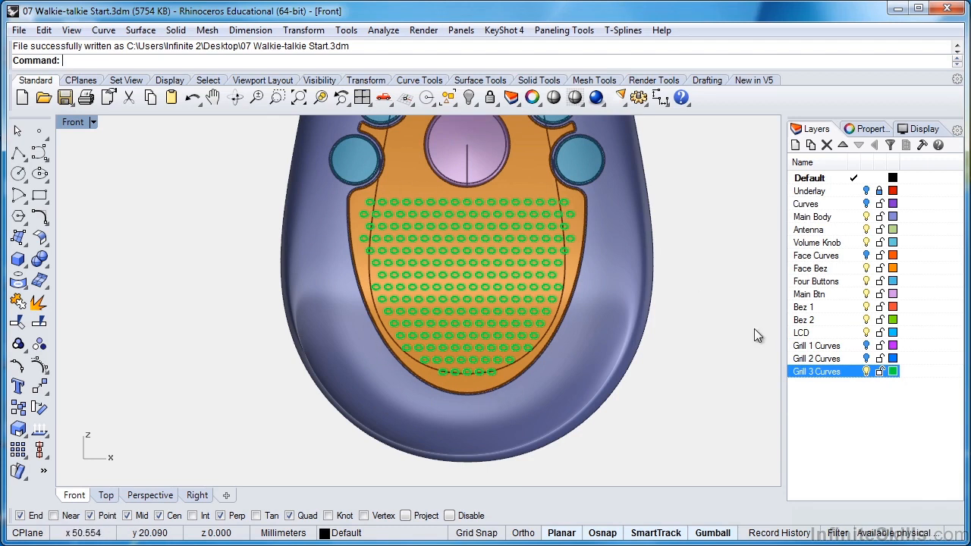
{"action": "left_click", "coordinate": [867, 371]}
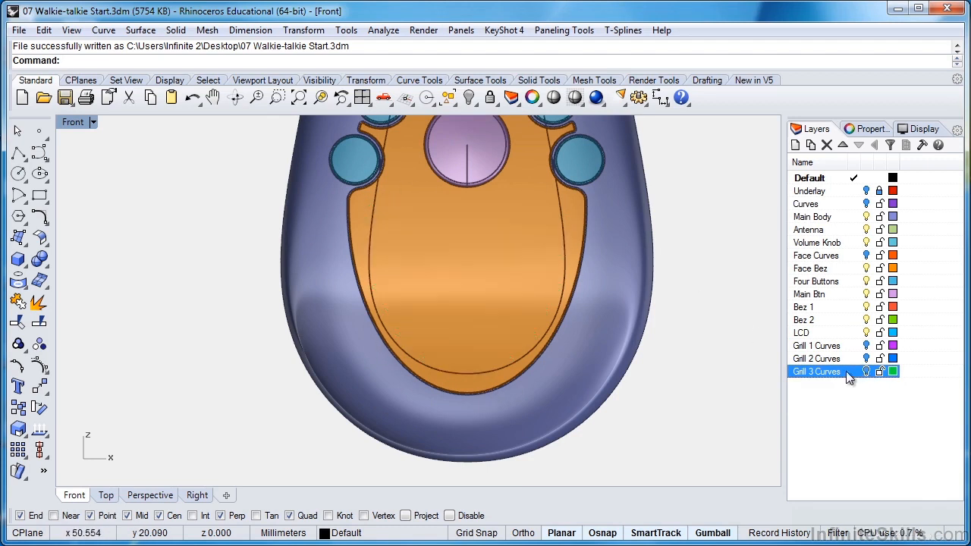
Temporarily hide surface edges in the Shaded display, preview the Grill 3 and Grill 1 Curves layers, and restore the edges
{"action": "left_click", "coordinate": [933, 131]}
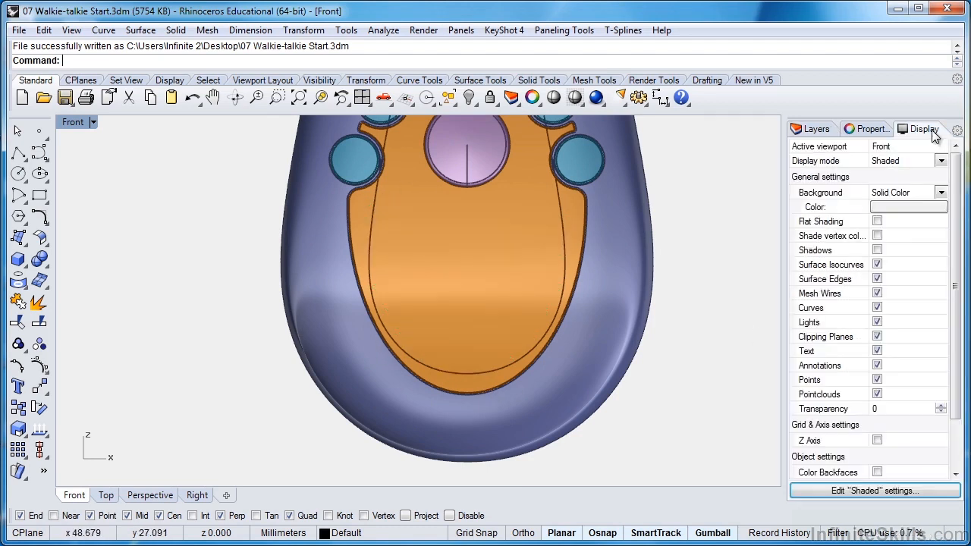
{"action": "left_click", "coordinate": [877, 278]}
{"action": "left_click", "coordinate": [812, 129]}
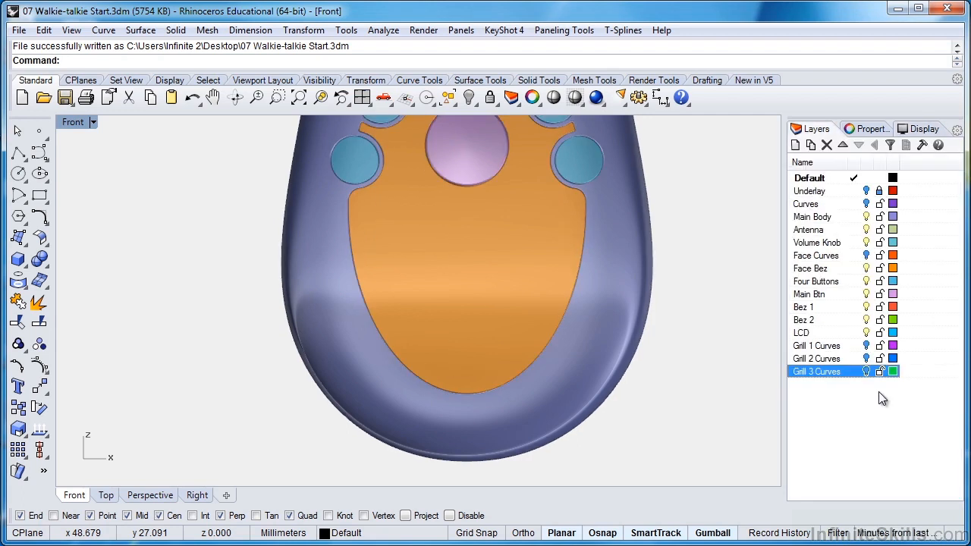
{"action": "left_click", "coordinate": [866, 371]}
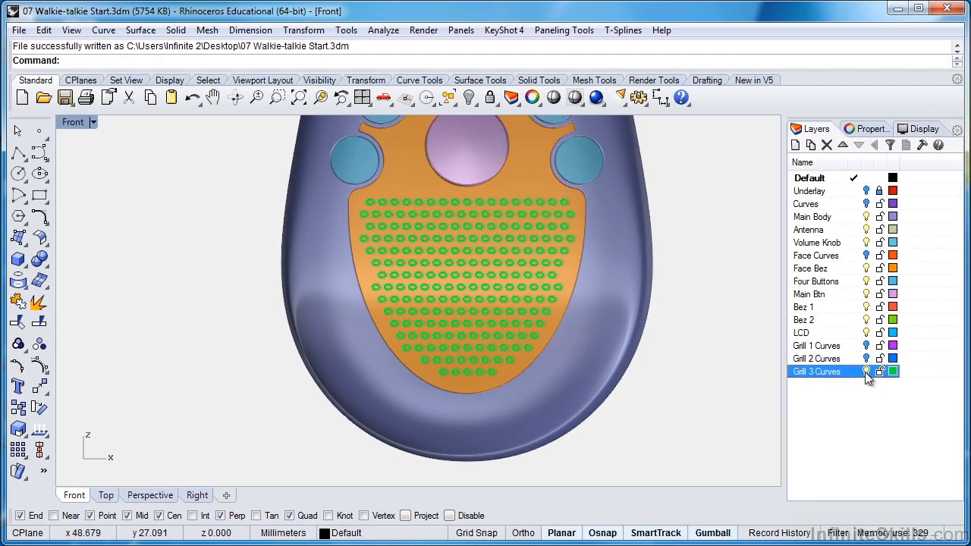
{"action": "left_click", "coordinate": [866, 371]}
{"action": "left_click", "coordinate": [866, 345]}
{"action": "left_click", "coordinate": [867, 346]}
{"action": "left_click", "coordinate": [917, 129]}
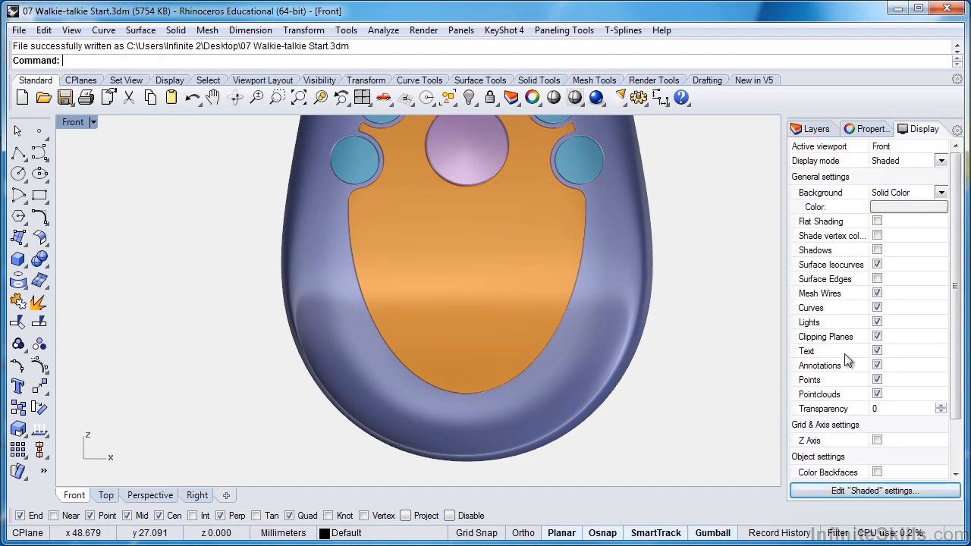
{"action": "left_click", "coordinate": [877, 278]}
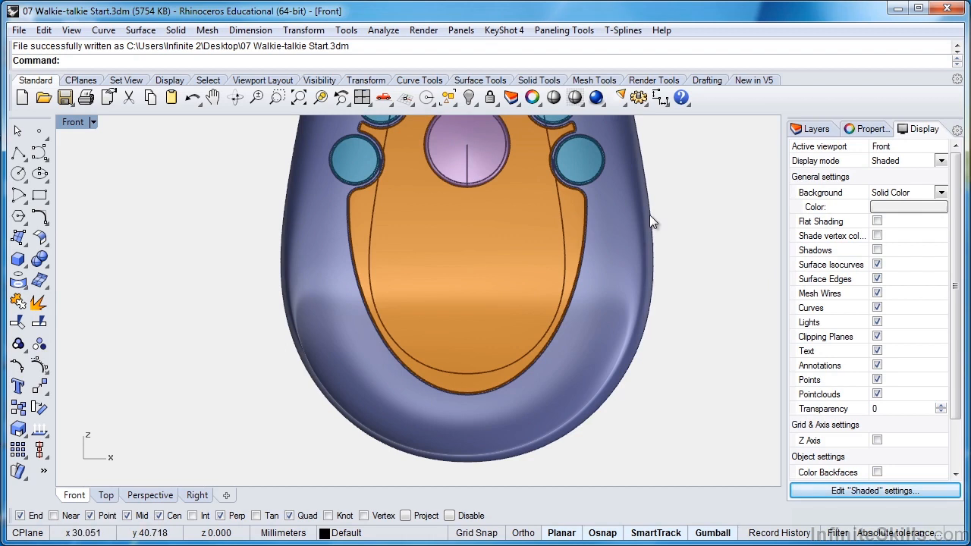
In the Perspective view, isolate the Face Bez layer by hiding the body, antenna, volume knob, button, Bez 1, Bez 2 and LCD layers
{"action": "left_click", "coordinate": [808, 130]}
{"action": "left_click", "coordinate": [157, 495]}
{"action": "scroll", "coordinate": [445, 326], "scroll_direction": "down", "scroll_amount": 8}
{"action": "right_click_drag", "start_coordinate": [496, 270], "coordinate": [447, 338], "text": "shift"}
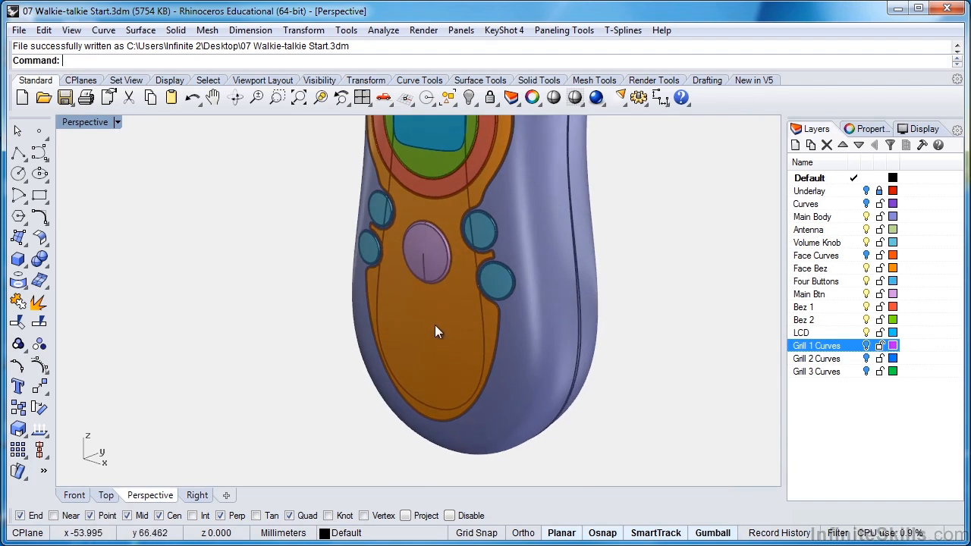
{"action": "left_click", "coordinate": [870, 282]}
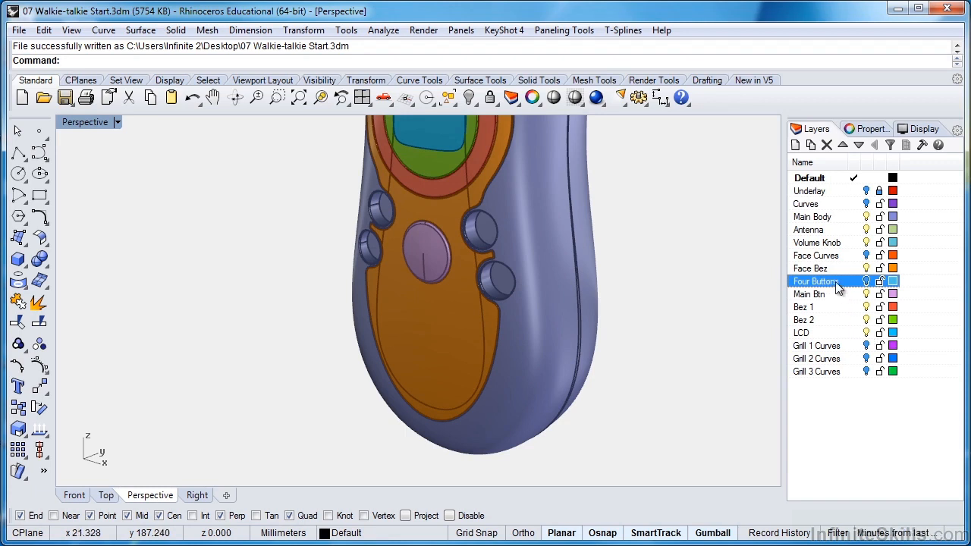
{"action": "left_click", "coordinate": [867, 335], "text": "shift"}
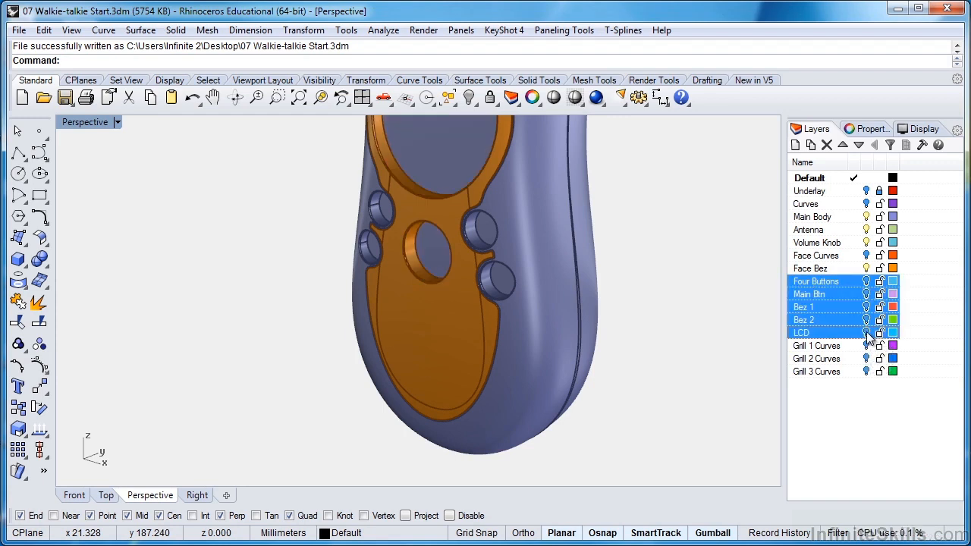
{"action": "left_click", "coordinate": [847, 389]}
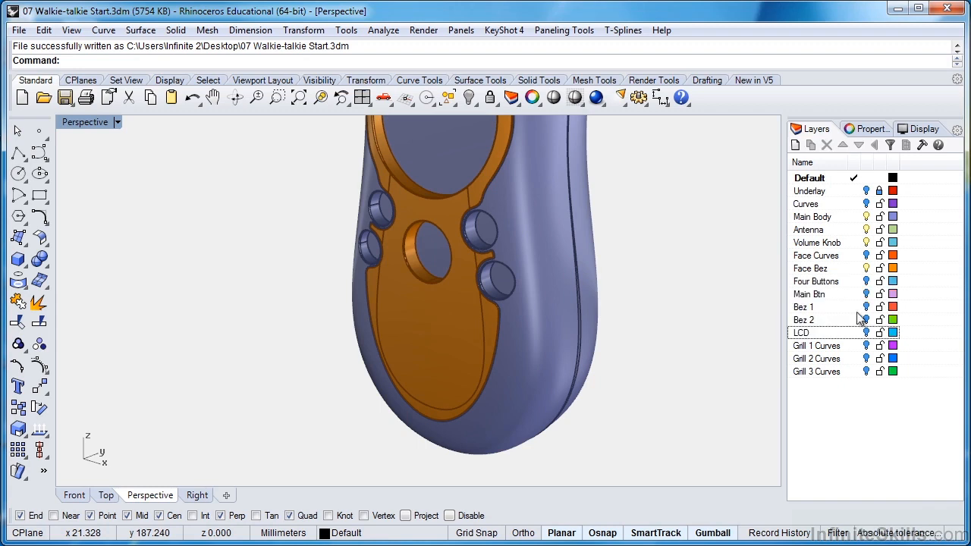
{"action": "left_click", "coordinate": [867, 242]}
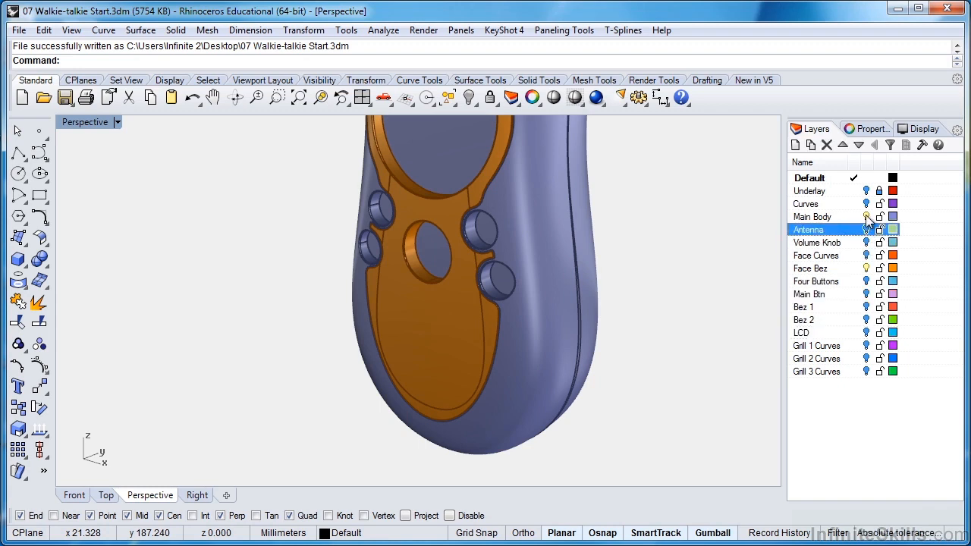
{"action": "left_click", "coordinate": [866, 217]}
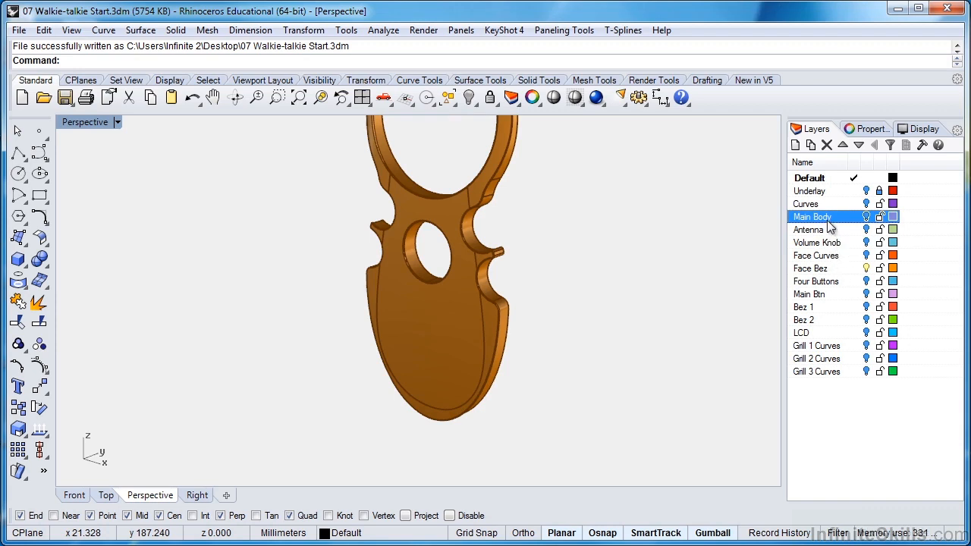
Reorder the Main Body, Antenna and Volume Knob layers so they sit just below Face Curves
{"action": "left_click", "coordinate": [829, 243], "text": "shift"}
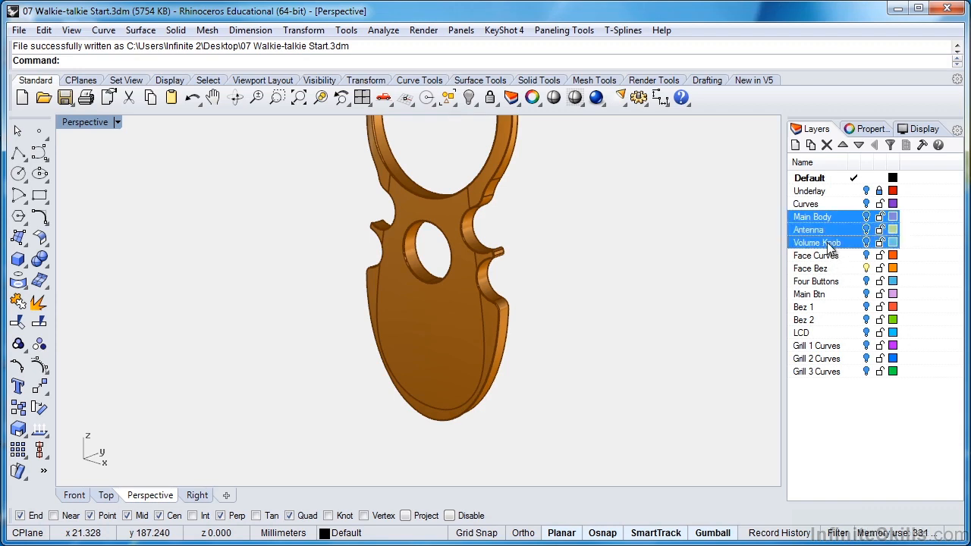
{"action": "left_click", "coordinate": [857, 145]}
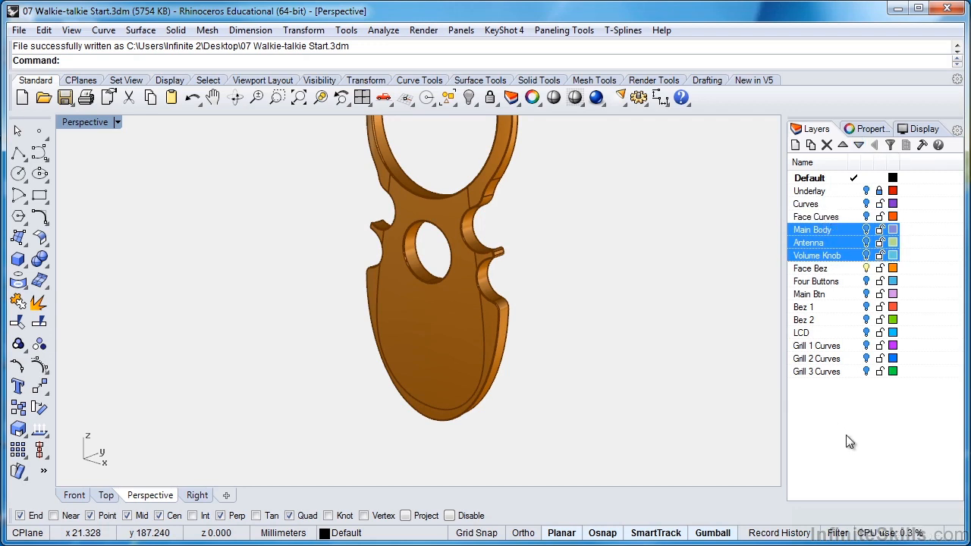
{"action": "left_click", "coordinate": [839, 437]}
Move the Face Bez layer down the list to sit between LCD and Grill 1 Curves
{"action": "left_click", "coordinate": [823, 269]}
{"action": "left_click", "coordinate": [862, 143]}
{"action": "left_click", "coordinate": [863, 143]}
{"action": "left_click", "coordinate": [863, 142]}
{"action": "left_click", "coordinate": [863, 142]}
{"action": "left_click", "coordinate": [862, 142]}
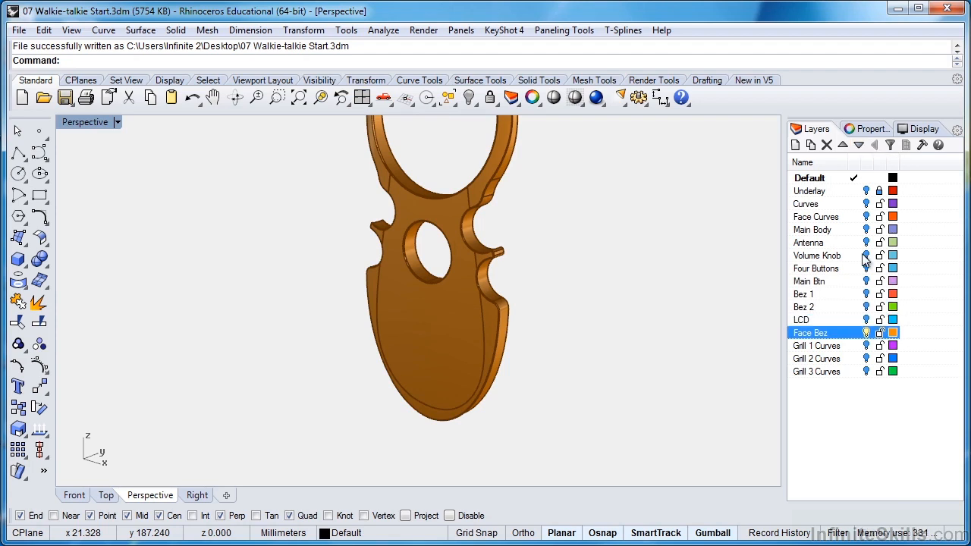
Copy the face bezel polysurface, hide the original, and paste the copy in the same place
{"action": "right_click_drag", "start_coordinate": [599, 319], "coordinate": [582, 366]}
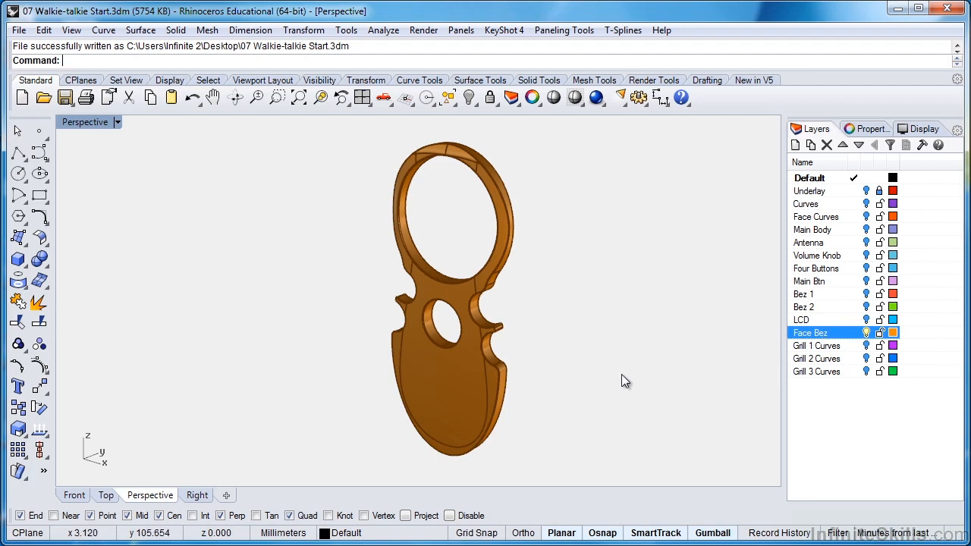
{"action": "left_click", "coordinate": [430, 383]}
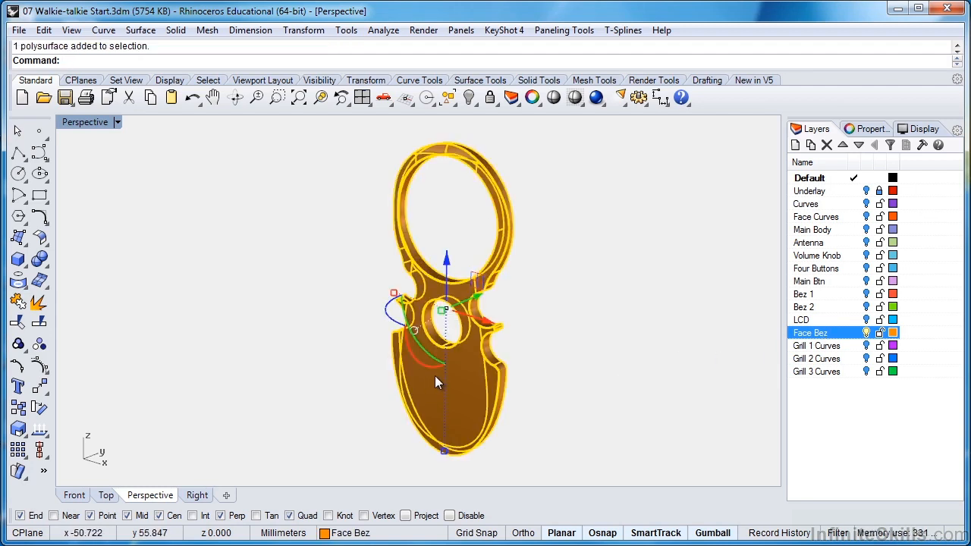
{"action": "key", "text": "ctrl+c"}
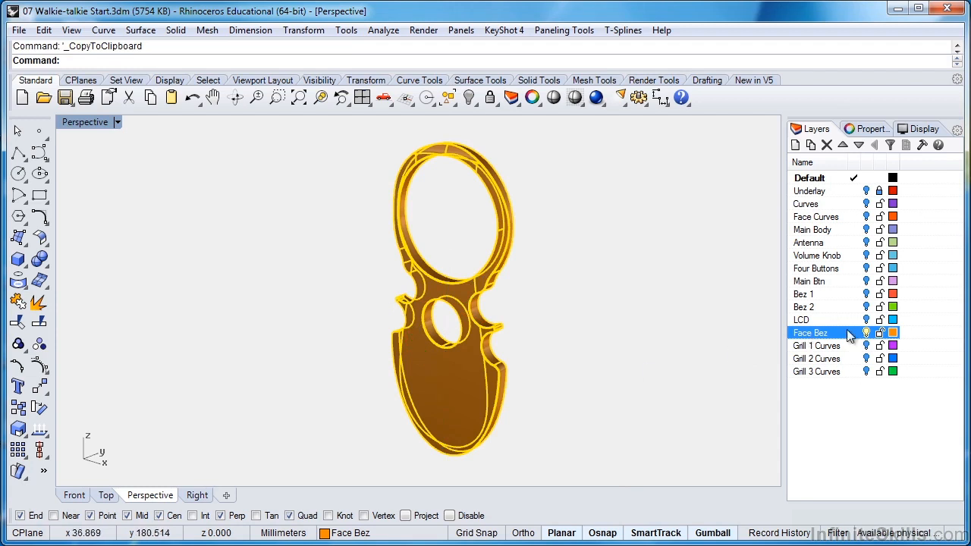
{"action": "middle_click", "coordinate": [521, 364]}
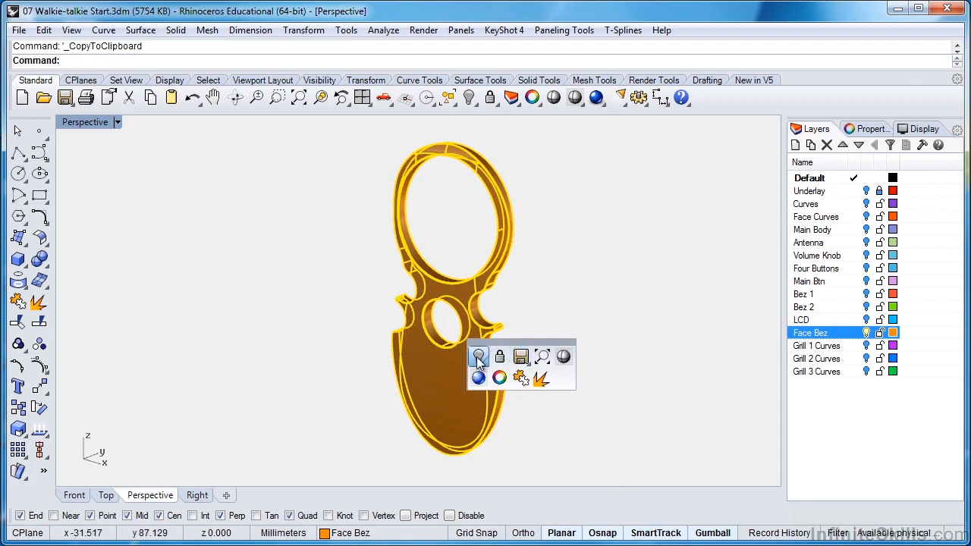
{"action": "left_click", "coordinate": [479, 356]}
{"action": "key", "text": "ctrl+v"}
{"action": "key", "text": "Escape"}
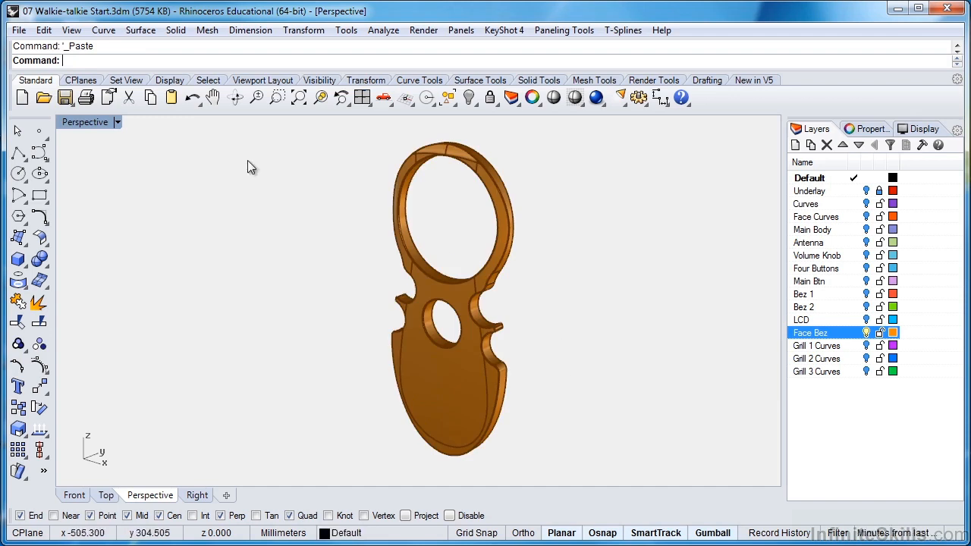
Use Show Selected to choose which of the hidden objects to bring back into view
{"action": "left_click", "coordinate": [475, 104]}
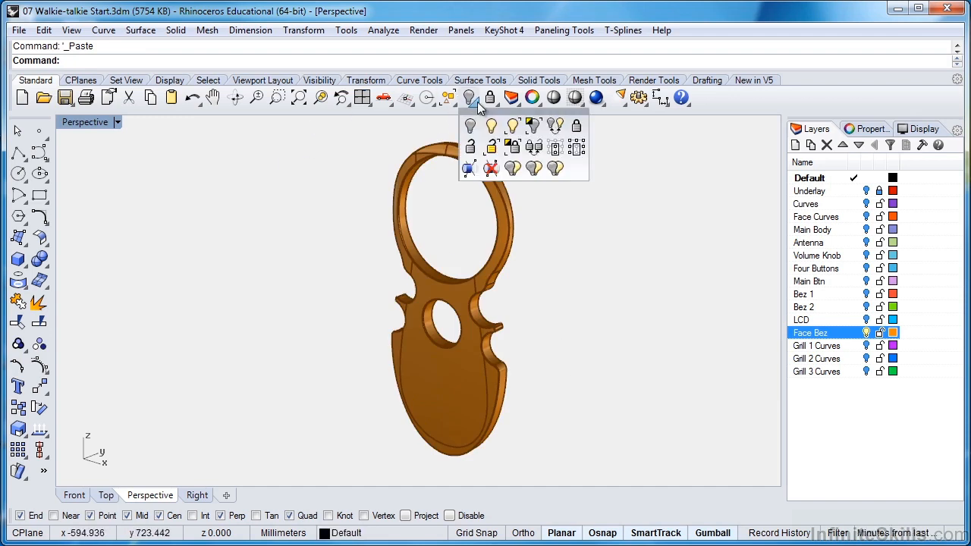
{"action": "left_click", "coordinate": [512, 126]}
{"action": "scroll", "coordinate": [486, 252], "scroll_direction": "up", "scroll_amount": 3}
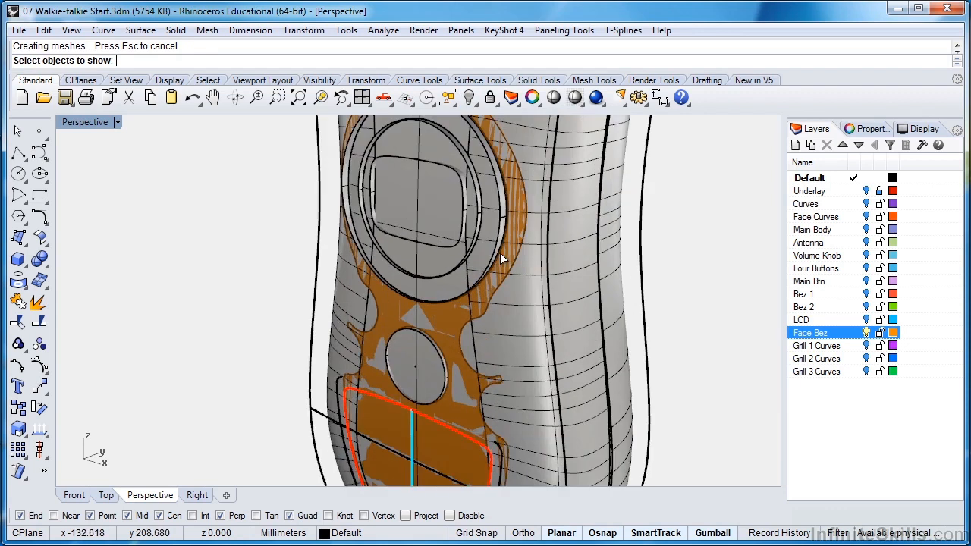
{"action": "scroll", "coordinate": [528, 253], "scroll_direction": "up", "scroll_amount": 2}
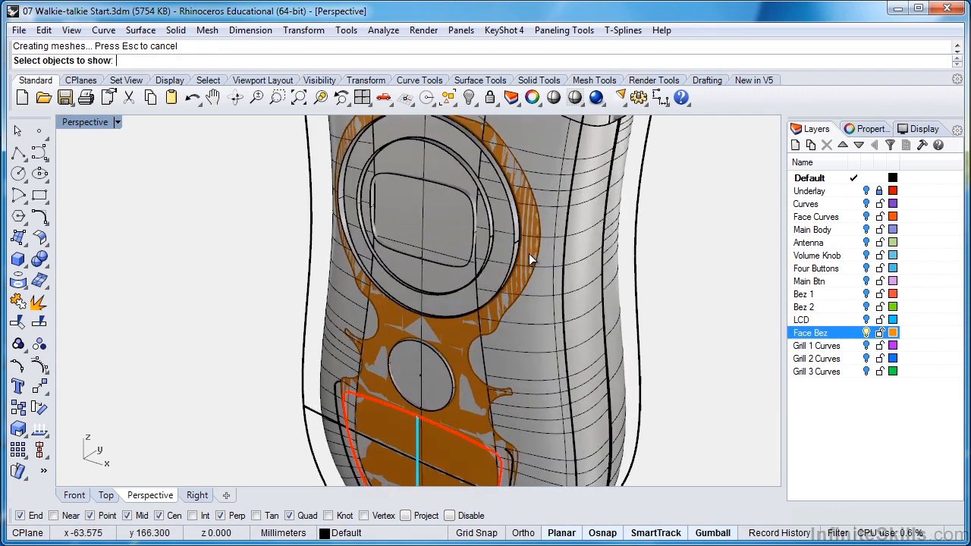
{"action": "left_click", "coordinate": [569, 293]}
{"action": "left_click", "coordinate": [571, 294]}
{"action": "key", "text": "Return"}
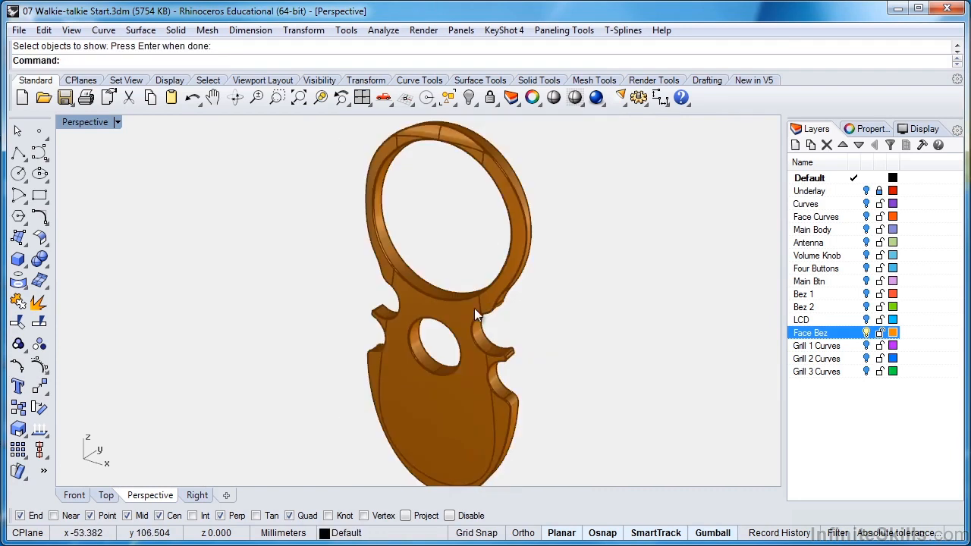
Duplicate the Face Bez layer together with its objects
{"action": "right_click_drag", "start_coordinate": [497, 369], "coordinate": [503, 373]}
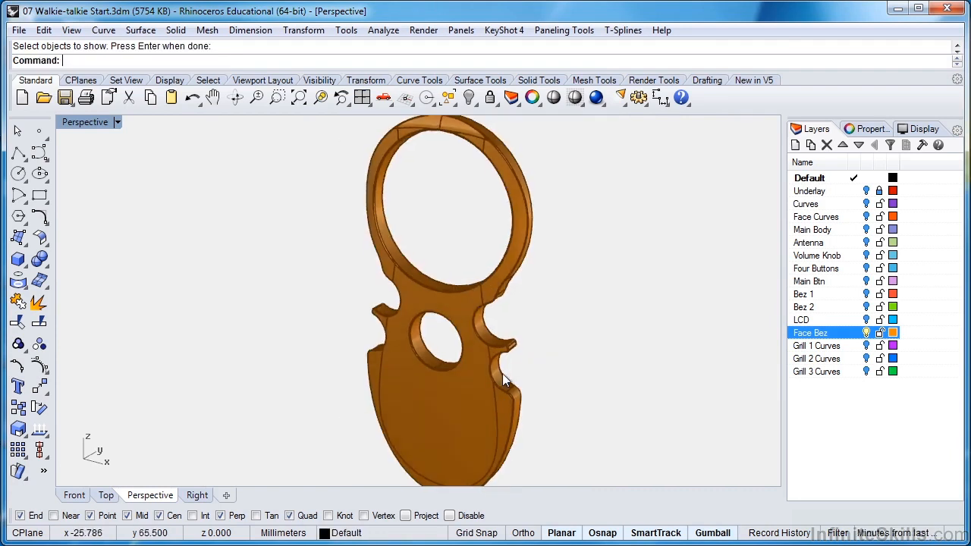
{"action": "scroll", "coordinate": [507, 351], "scroll_direction": "down", "scroll_amount": 2}
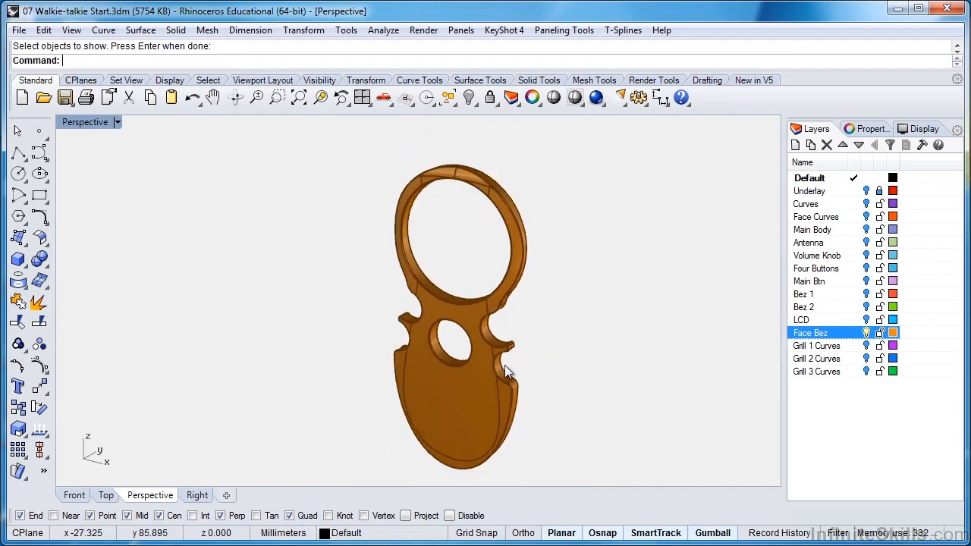
{"action": "right_click_drag", "start_coordinate": [543, 370], "coordinate": [545, 352], "text": "shift"}
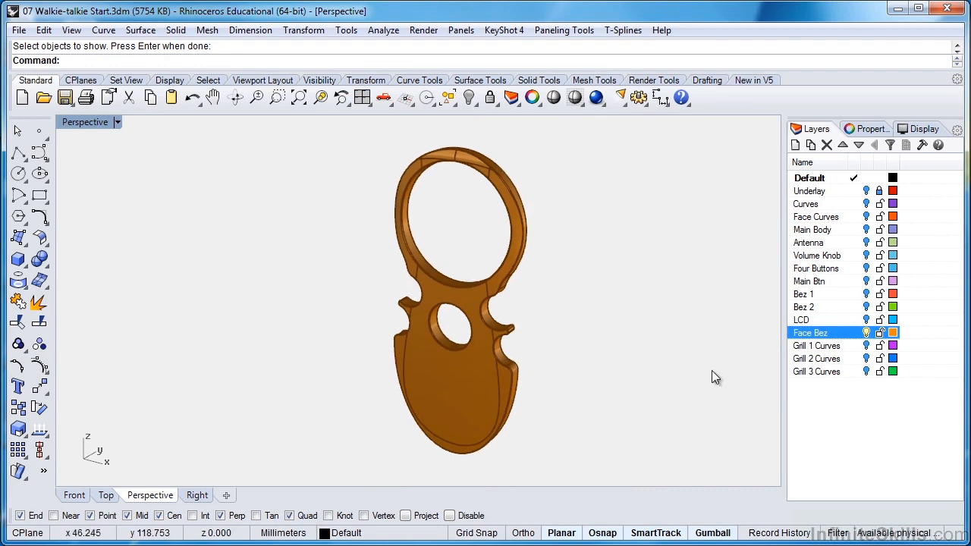
{"action": "right_click", "coordinate": [835, 332]}
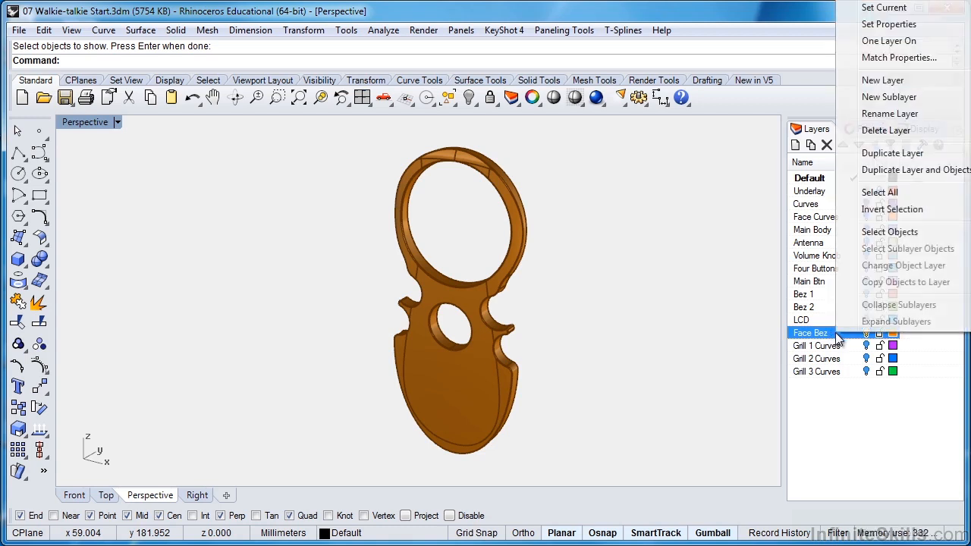
{"action": "left_click", "coordinate": [902, 171]}
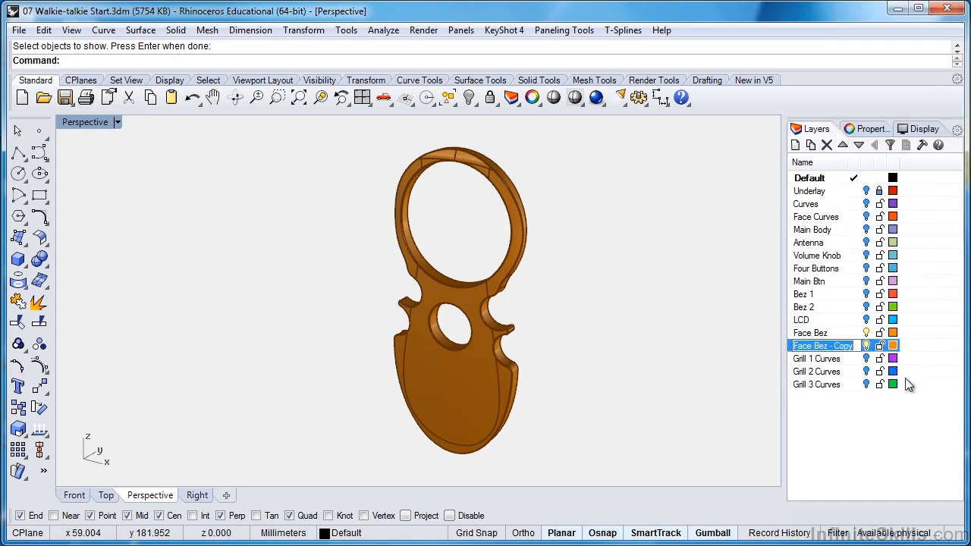
Rename the duplicated Face Bez layer as Face Bez G1
{"action": "left_click", "coordinate": [856, 348]}
{"action": "key", "text": "BackSpace"}
{"action": "key", "text": "BackSpace"}
{"action": "key", "text": "BackSpace"}
{"action": "key", "text": "BackSpace"}
{"action": "key", "text": "BackSpace"}
{"action": "key", "text": "BackSpace"}
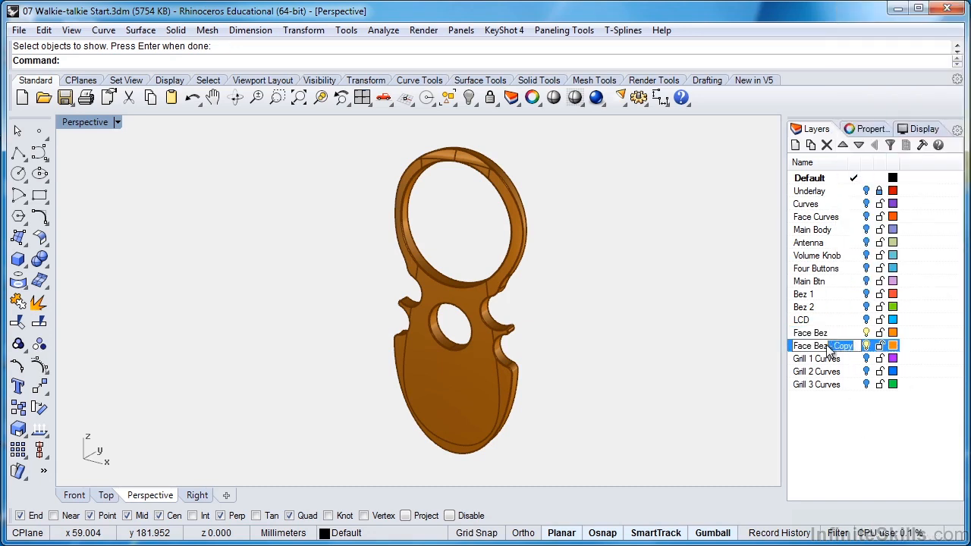
{"action": "type", "text": "G1"}
{"action": "key", "text": "Return"}
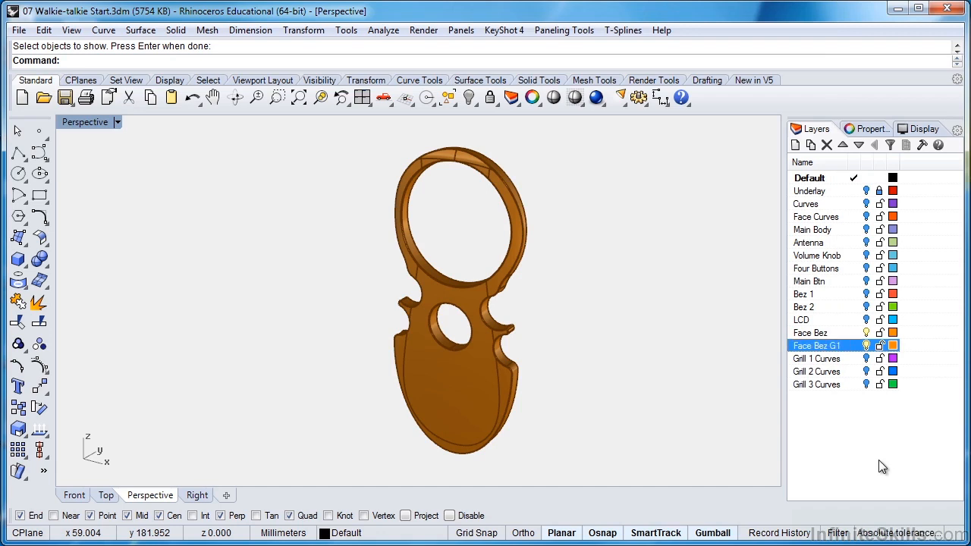
Set the Face Bez G1 layer's colour to a muted purple, RGB 135, 91, 160
{"action": "left_click", "coordinate": [892, 345]}
{"action": "left_click", "coordinate": [549, 314]}
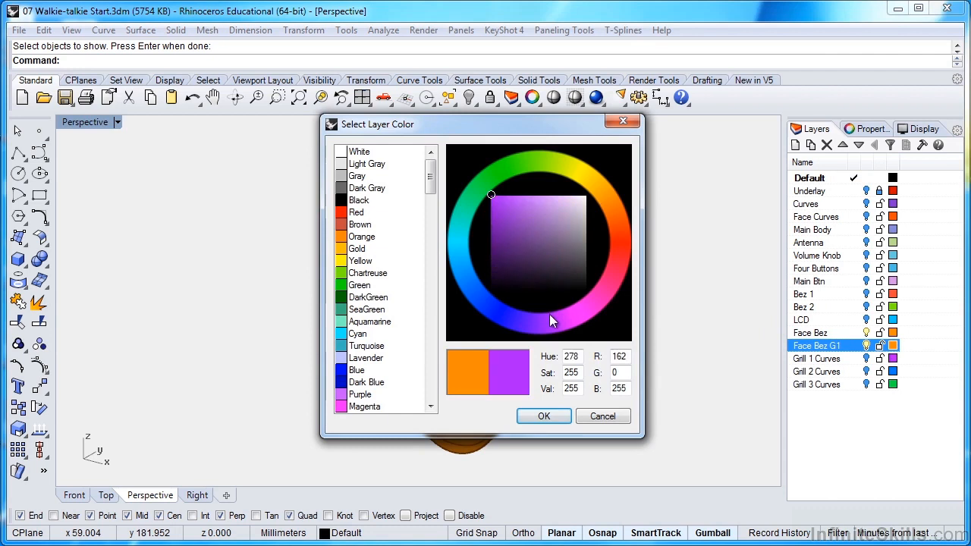
{"action": "left_click", "coordinate": [531, 235]}
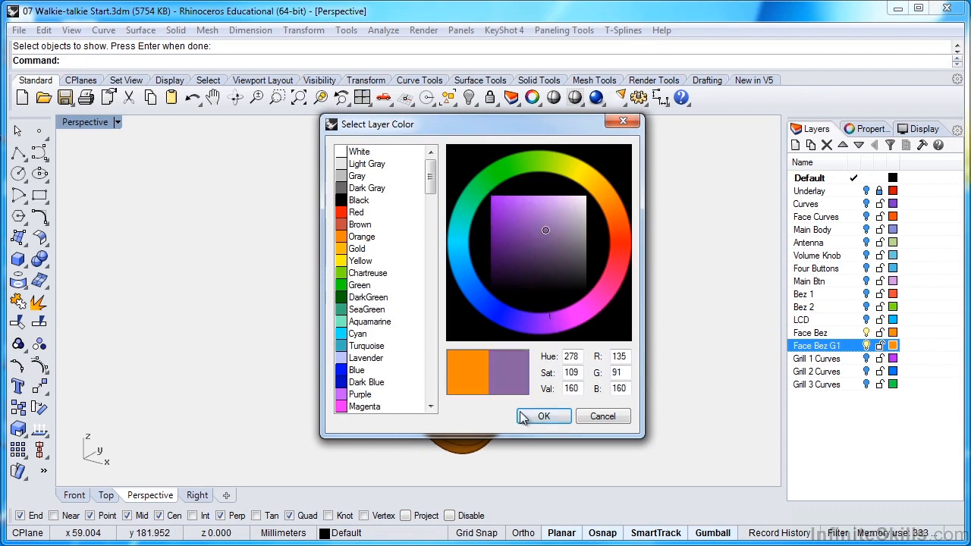
{"action": "left_click", "coordinate": [543, 416]}
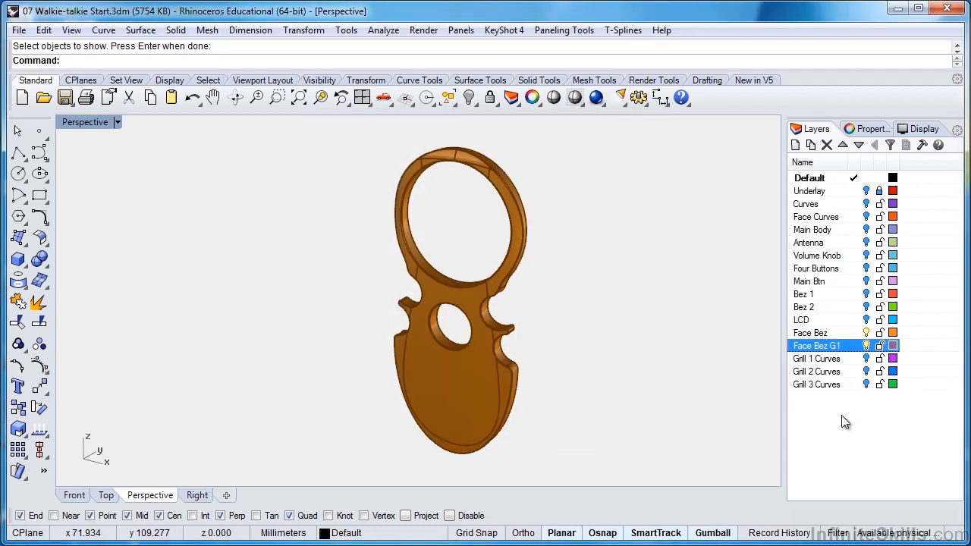
Duplicate the Face Bez G1 layer together with its objects and name the copy Face Bez G2
{"action": "right_click", "coordinate": [815, 348]}
{"action": "left_click", "coordinate": [861, 180]}
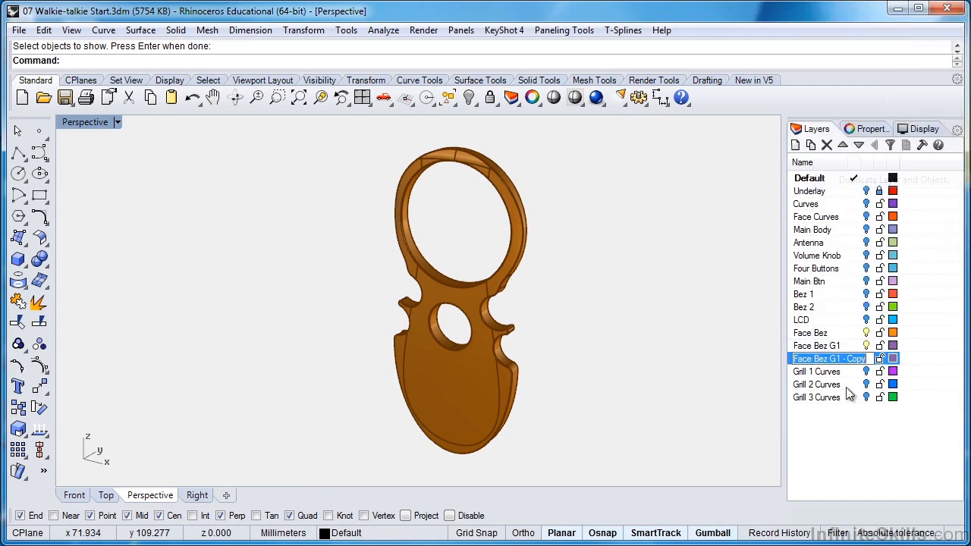
{"action": "left_click_drag", "start_coordinate": [869, 364], "coordinate": [842, 366]}
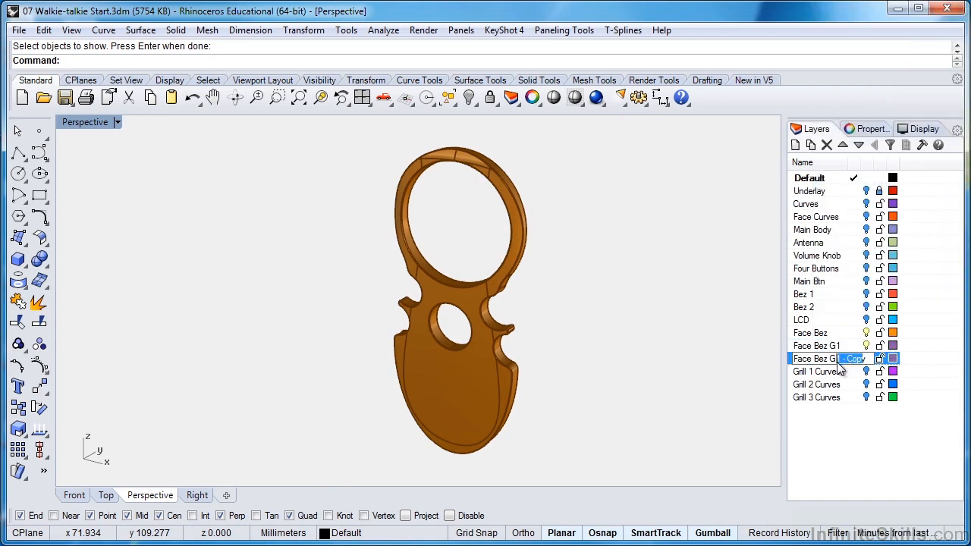
{"action": "type", "text": "2"}
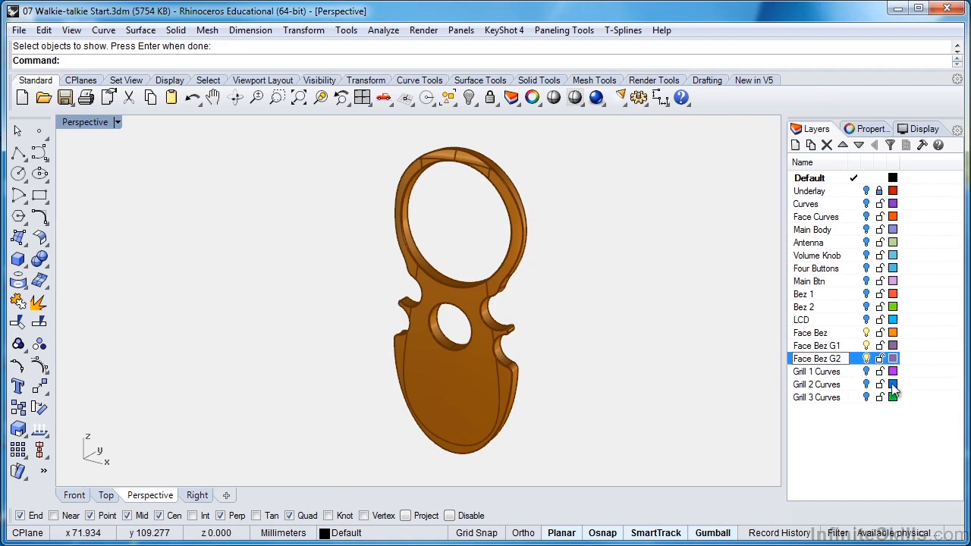
Set the Face Bez G2 layer's colour to a muted blue, RGB 109, 128, 176
{"action": "left_click", "coordinate": [892, 360]}
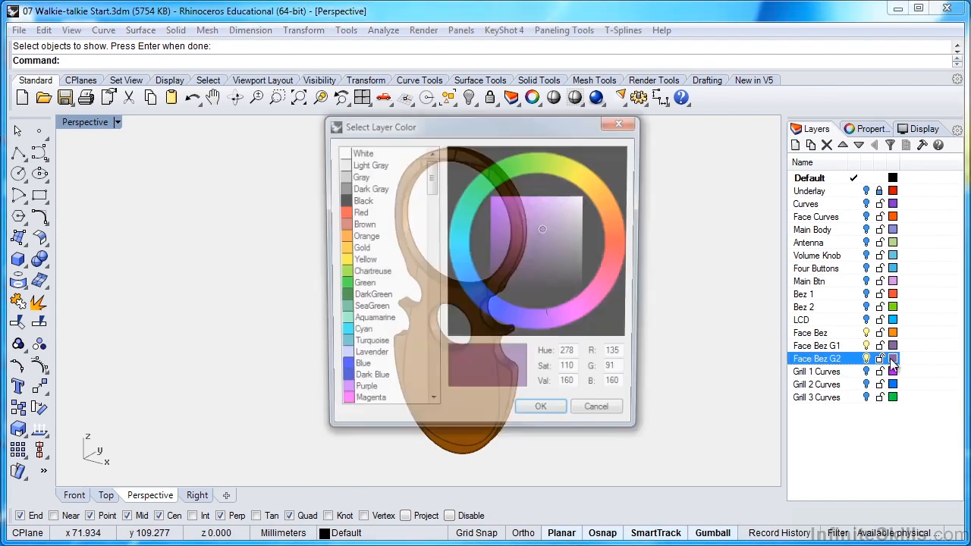
{"action": "left_click", "coordinate": [493, 313]}
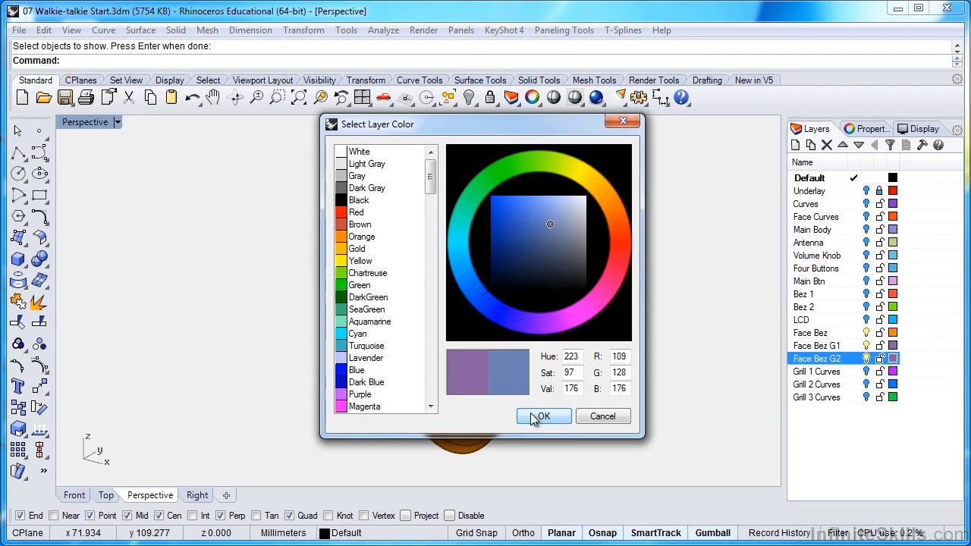
{"action": "left_click", "coordinate": [544, 416]}
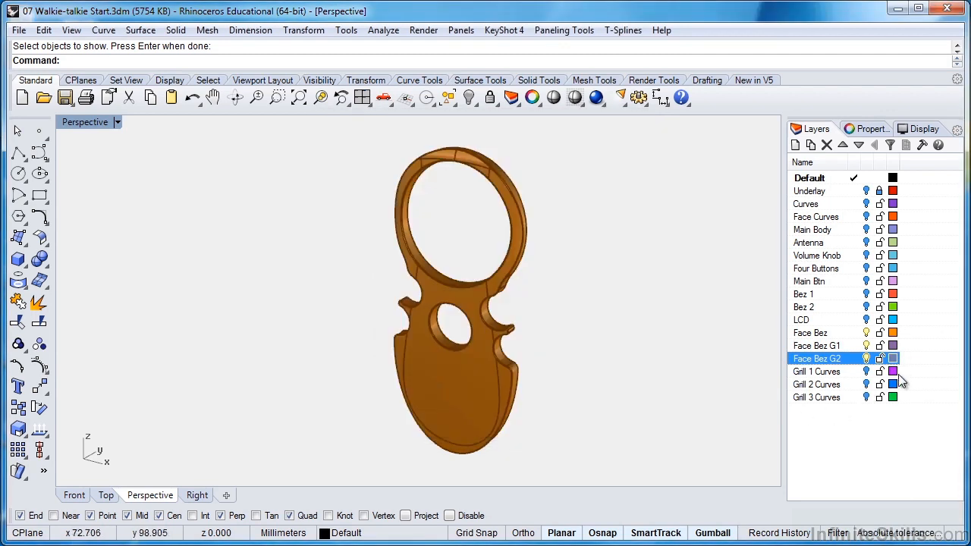
Duplicate the Face Bez G2 layer together with its objects and name the copy Face Bez G3
{"action": "right_click", "coordinate": [833, 362]}
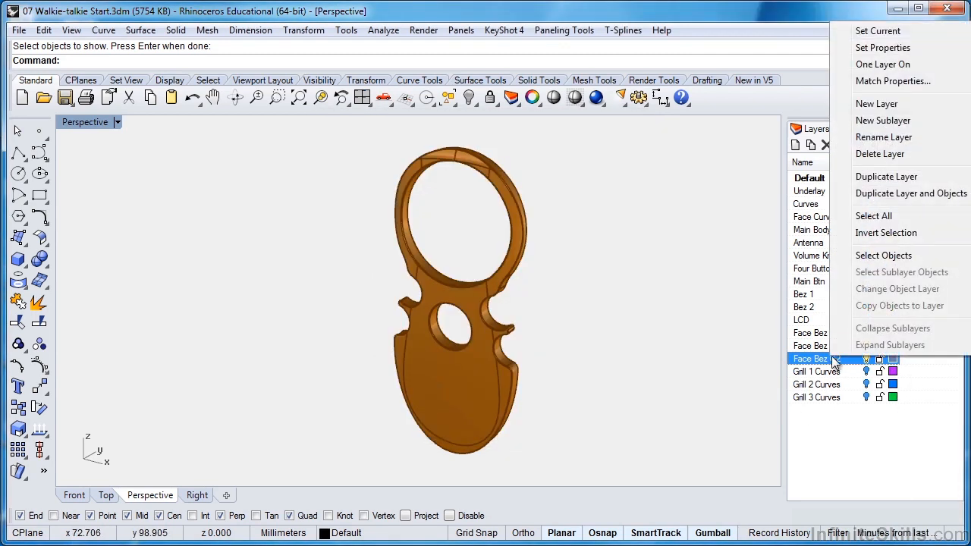
{"action": "left_click", "coordinate": [868, 193]}
{"action": "left_click_drag", "start_coordinate": [867, 372], "coordinate": [838, 373]}
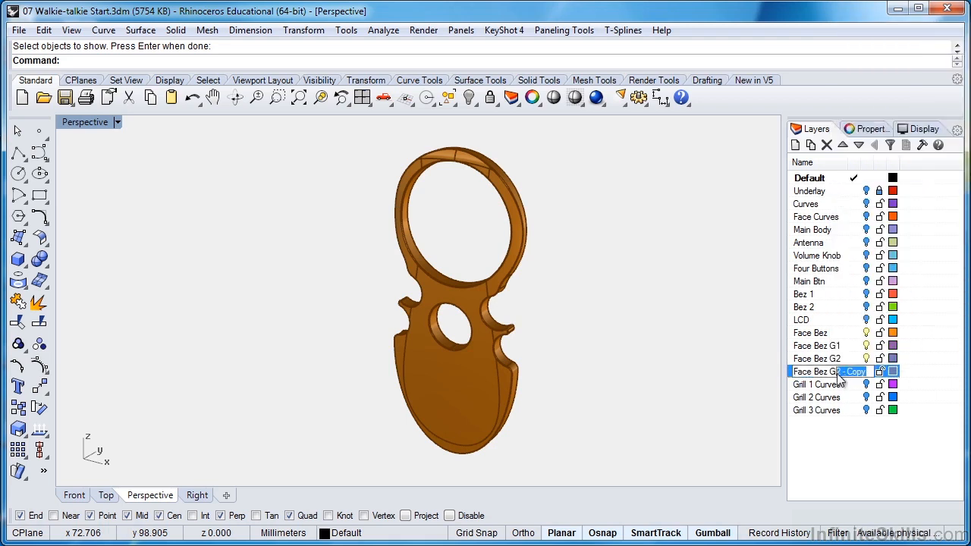
{"action": "type", "text": "3"}
Set the Face Bez G3 layer's colour to a muted green
{"action": "left_click", "coordinate": [892, 371]}
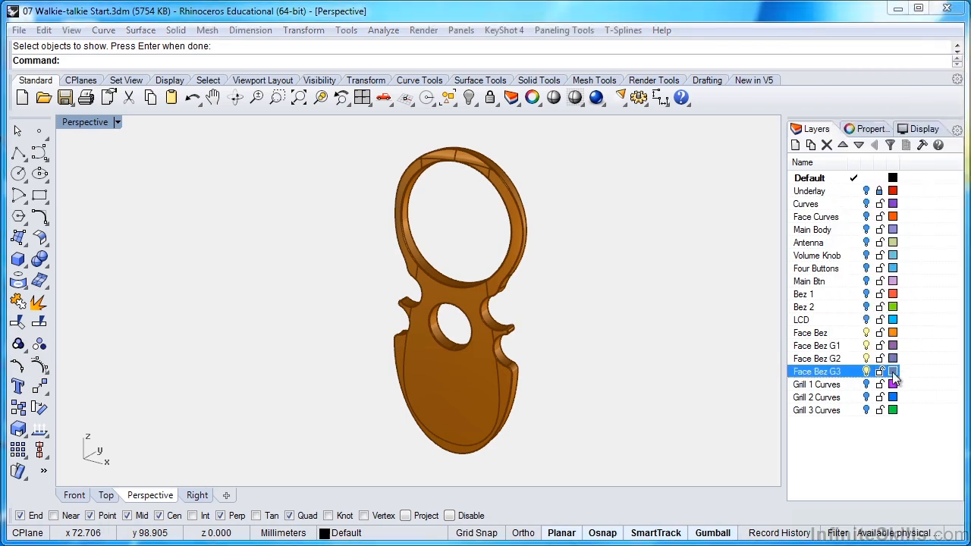
{"action": "left_click", "coordinate": [480, 196]}
{"action": "mouse_move", "coordinate": [531, 219]}
{"action": "left_mouse_down"}
{"action": "mouse_move", "coordinate": [554, 232]}
{"action": "mouse_move", "coordinate": [554, 222]}
{"action": "left_mouse_up"}
{"action": "left_click", "coordinate": [543, 416]}
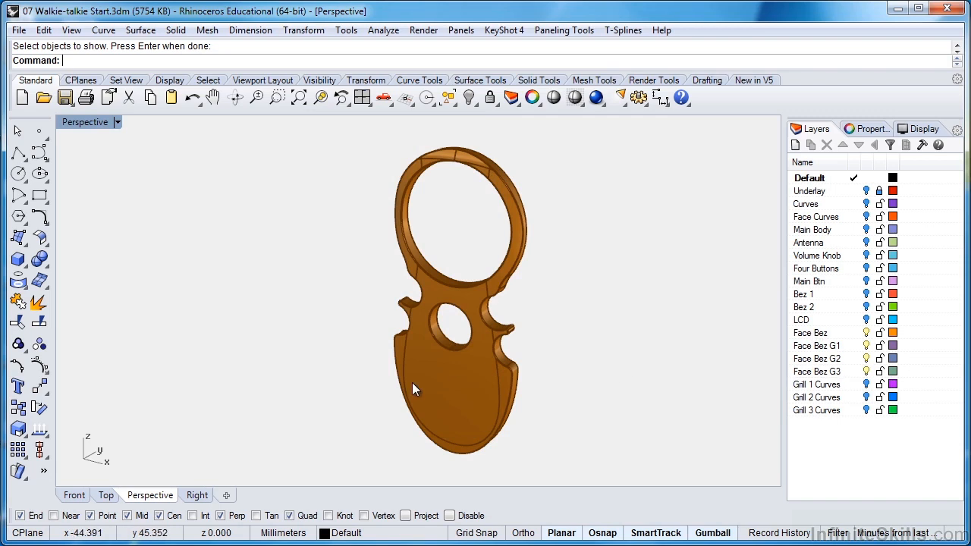
Check the face bezel copies one layer at a time and leave only the Face Bez G1 layer turned on
{"action": "left_click", "coordinate": [866, 334]}
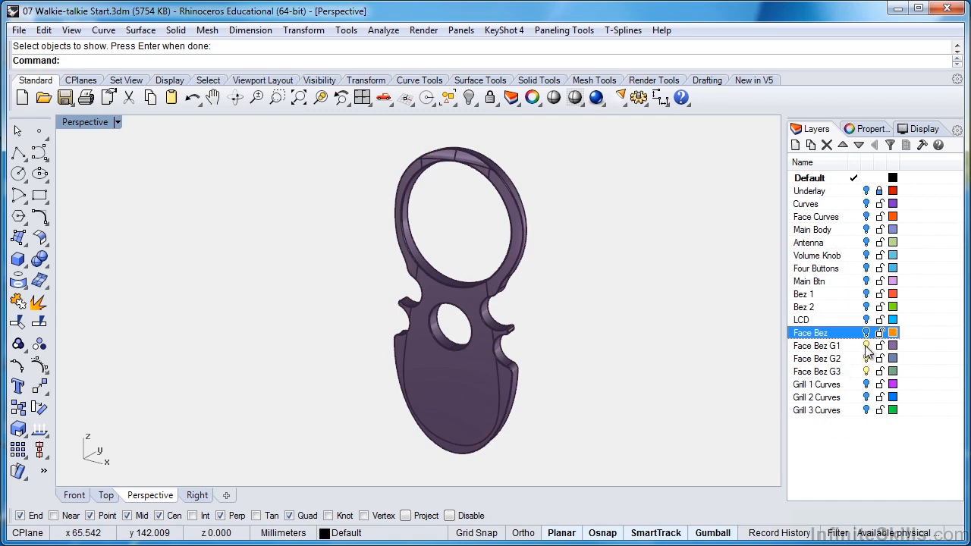
{"action": "left_click", "coordinate": [866, 372]}
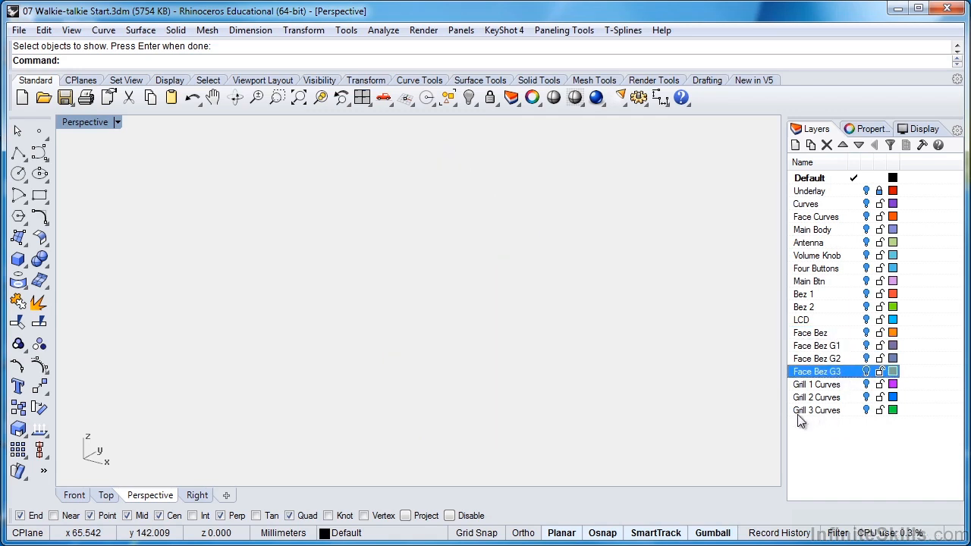
{"action": "left_click", "coordinate": [866, 372]}
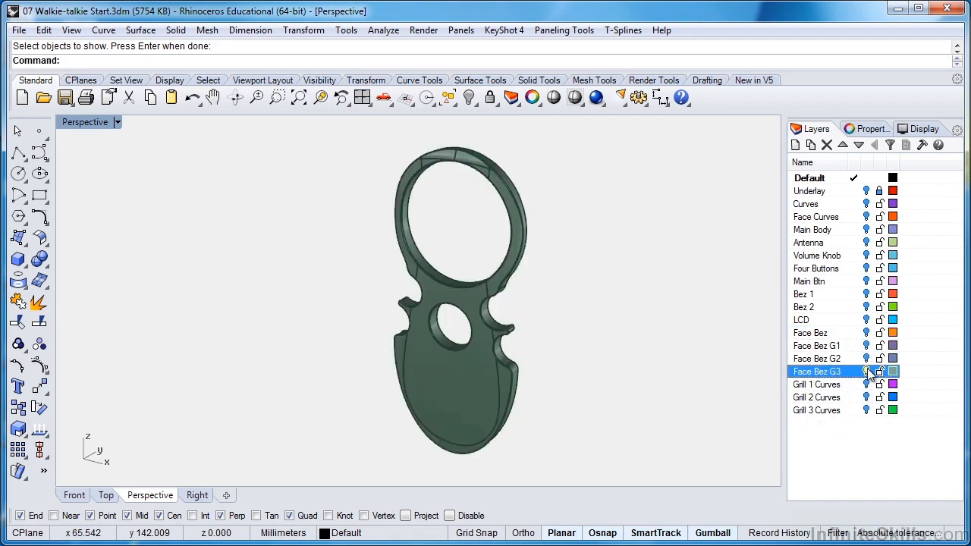
{"action": "left_click", "coordinate": [866, 372]}
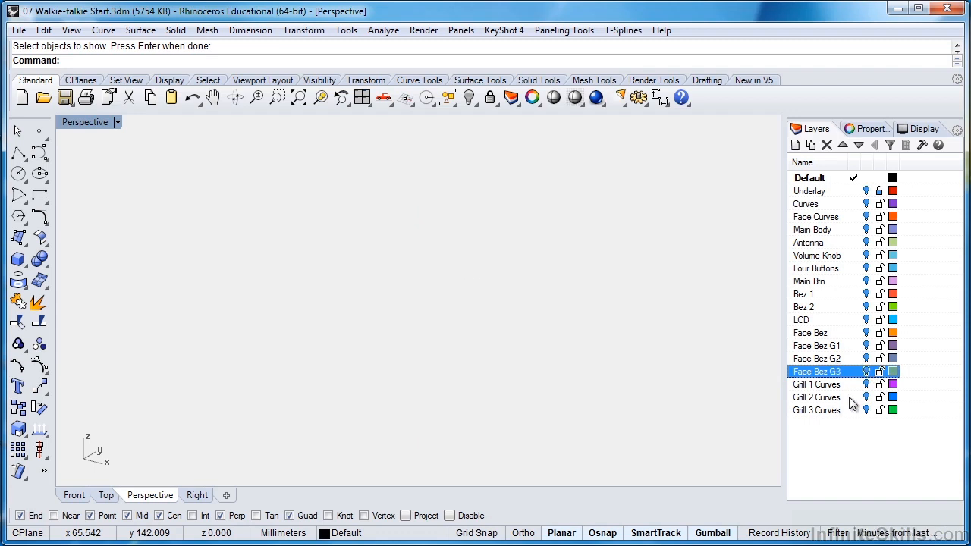
{"action": "left_click", "coordinate": [866, 359]}
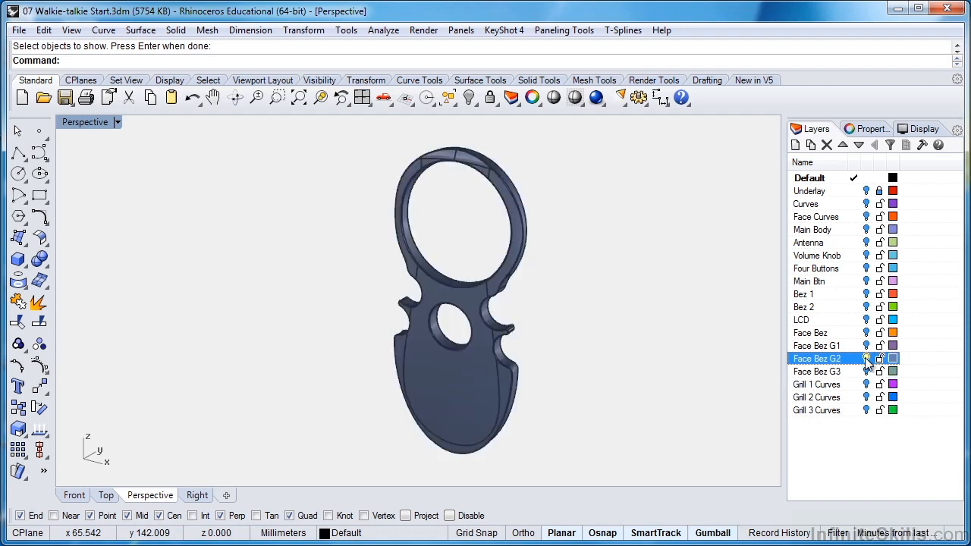
{"action": "left_click", "coordinate": [867, 358]}
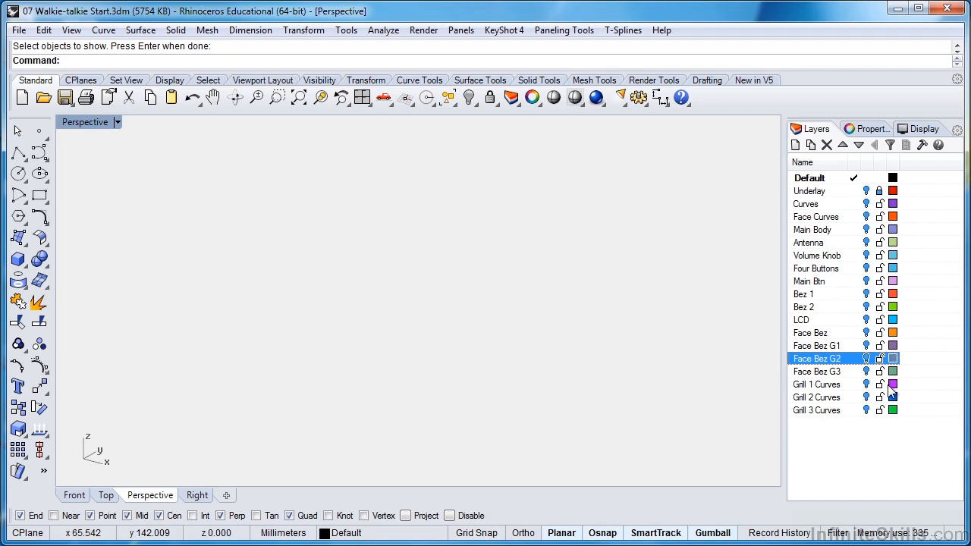
{"action": "left_click", "coordinate": [866, 346]}
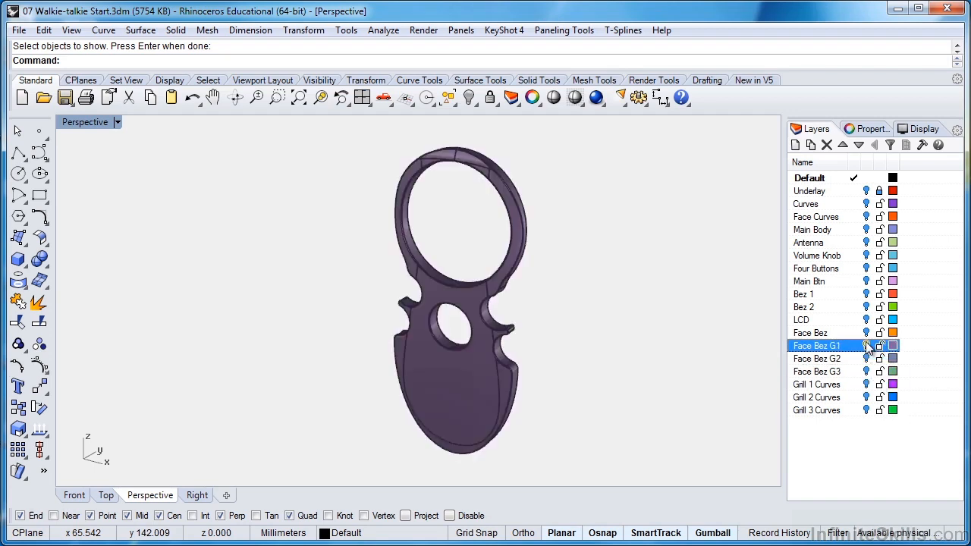
Examine the Face Bez G1 bezel's front, back and side edges, especially around its lower part
{"action": "right_click_drag", "start_coordinate": [675, 403], "coordinate": [524, 377]}
{"action": "scroll", "coordinate": [413, 346], "scroll_direction": "up", "scroll_amount": 3}
{"action": "scroll", "coordinate": [412, 346], "scroll_direction": "down", "scroll_amount": 2}
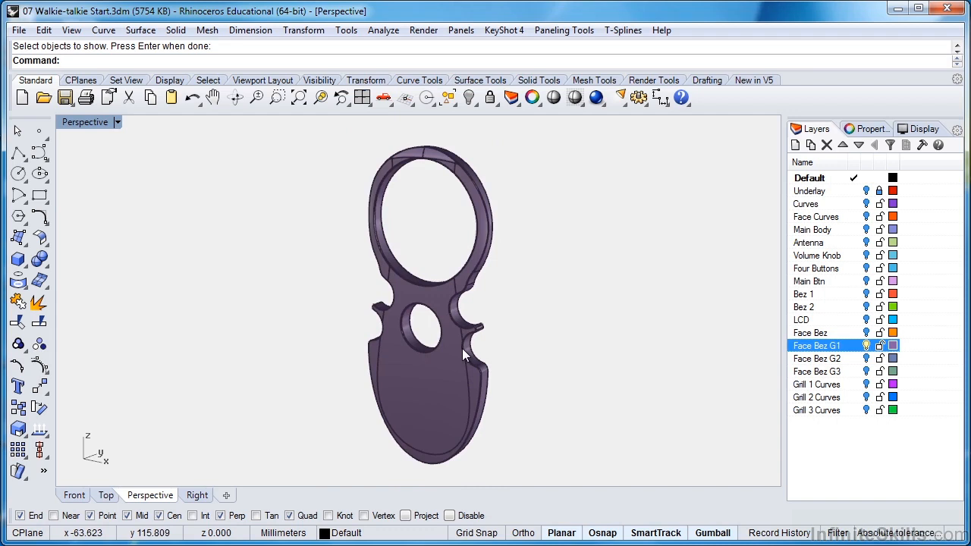
{"action": "right_click_drag", "start_coordinate": [486, 354], "coordinate": [514, 337], "text": "shift"}
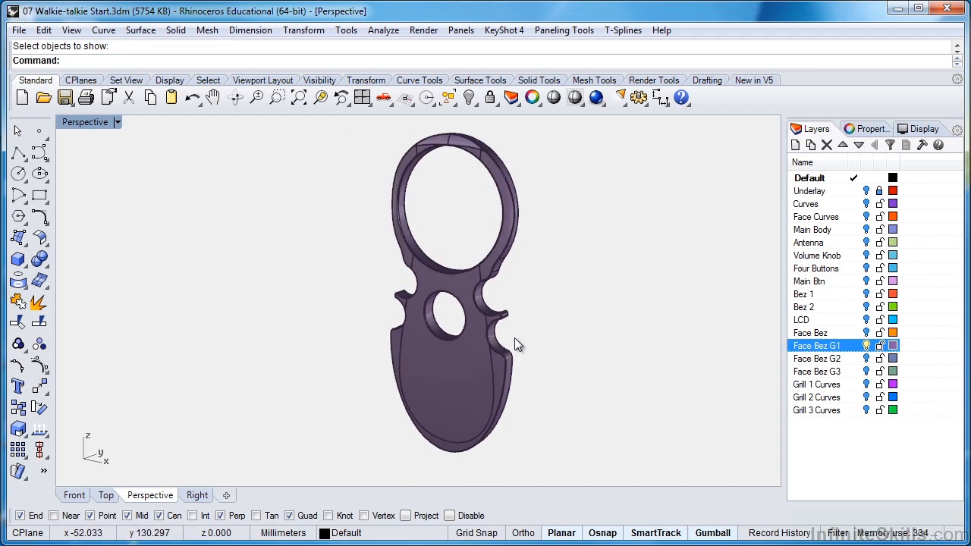
{"action": "right_click_drag", "start_coordinate": [515, 342], "coordinate": [475, 370]}
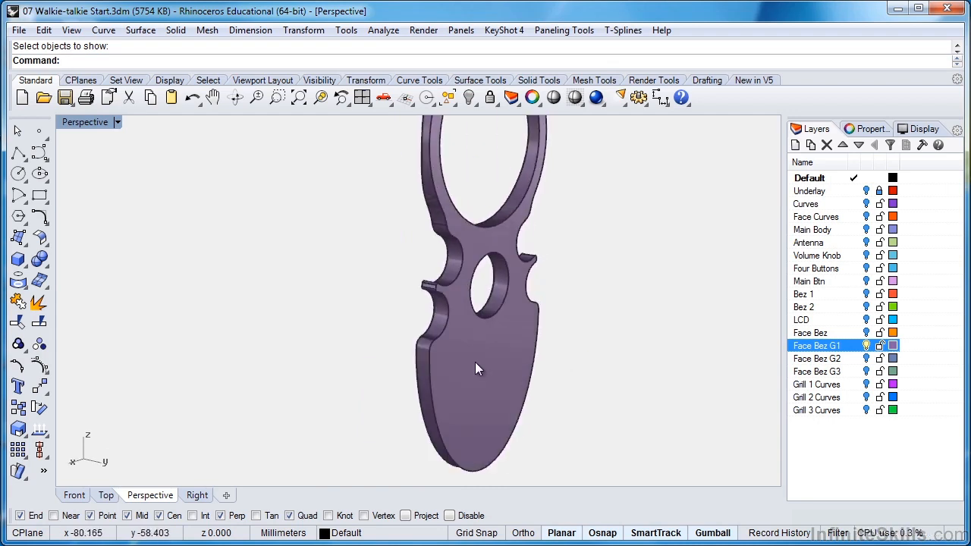
{"action": "right_click_drag", "start_coordinate": [476, 369], "coordinate": [362, 345]}
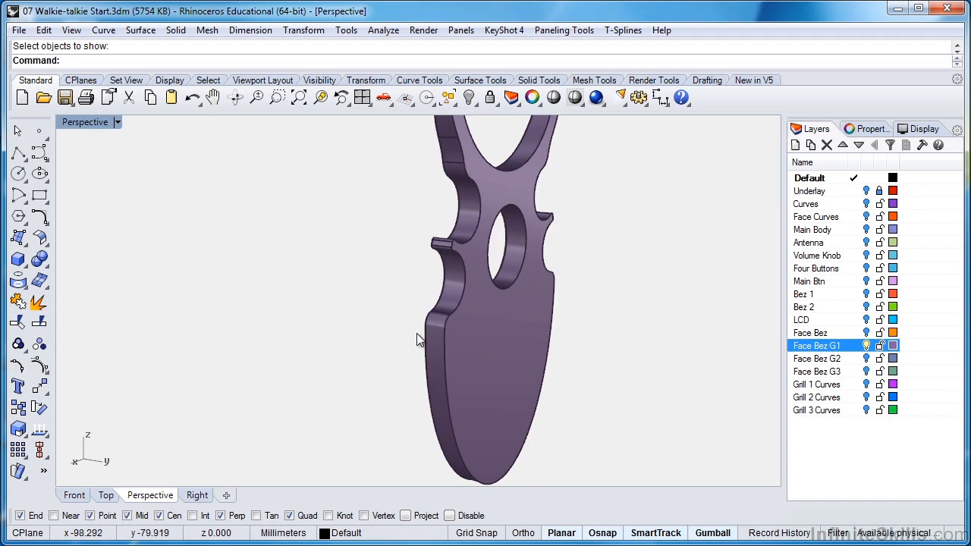
{"action": "right_click_drag", "start_coordinate": [418, 341], "coordinate": [596, 339]}
{"action": "right_click_drag", "start_coordinate": [490, 245], "coordinate": [499, 317]}
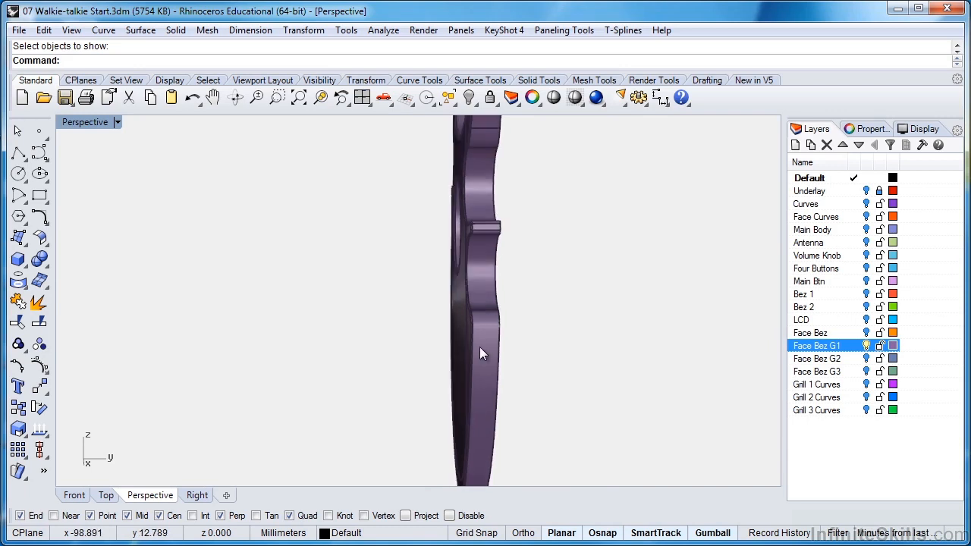
{"action": "right_click_drag", "start_coordinate": [480, 354], "coordinate": [546, 318]}
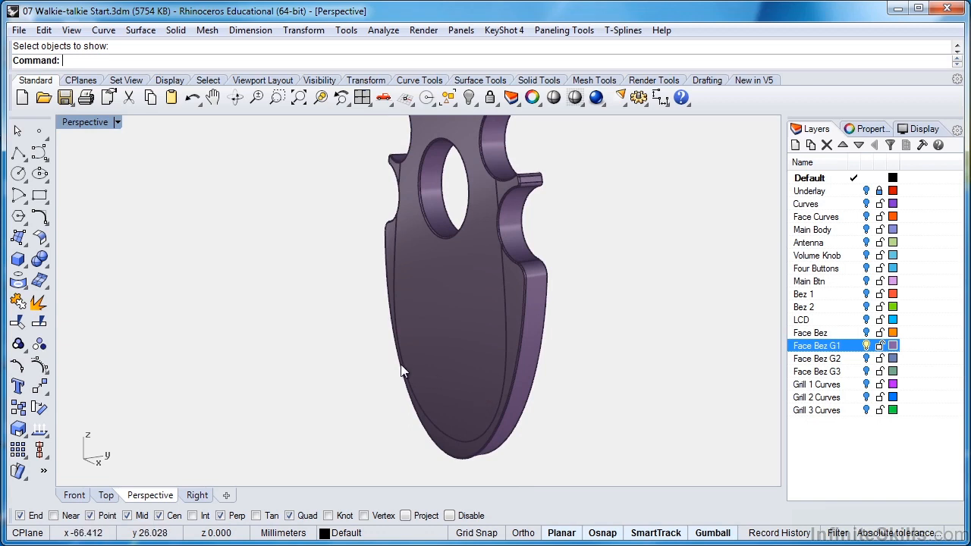
{"action": "right_click_drag", "start_coordinate": [342, 379], "coordinate": [438, 372]}
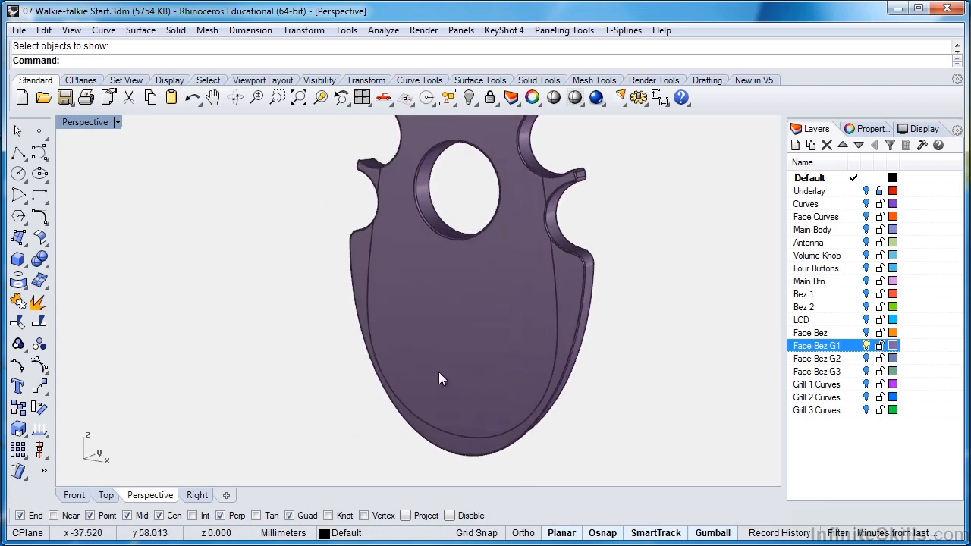
Use Show Selected to bring back only the hidden red outline curve on the bezel's lower face
{"action": "middle_click", "coordinate": [268, 296]}
{"action": "left_click", "coordinate": [226, 289]}
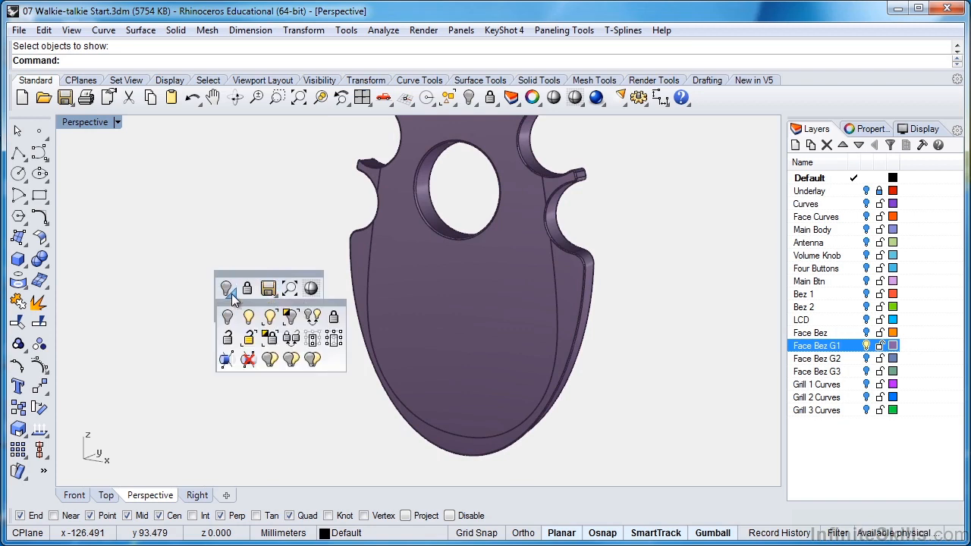
{"action": "left_click", "coordinate": [271, 317]}
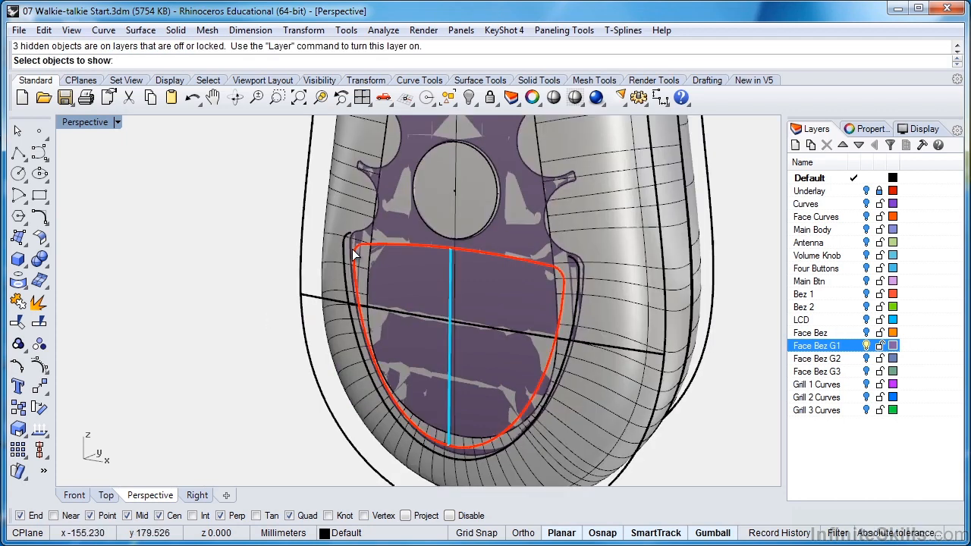
{"action": "left_click", "coordinate": [375, 244]}
{"action": "key", "text": "Return"}
{"action": "key", "text": "Return"}
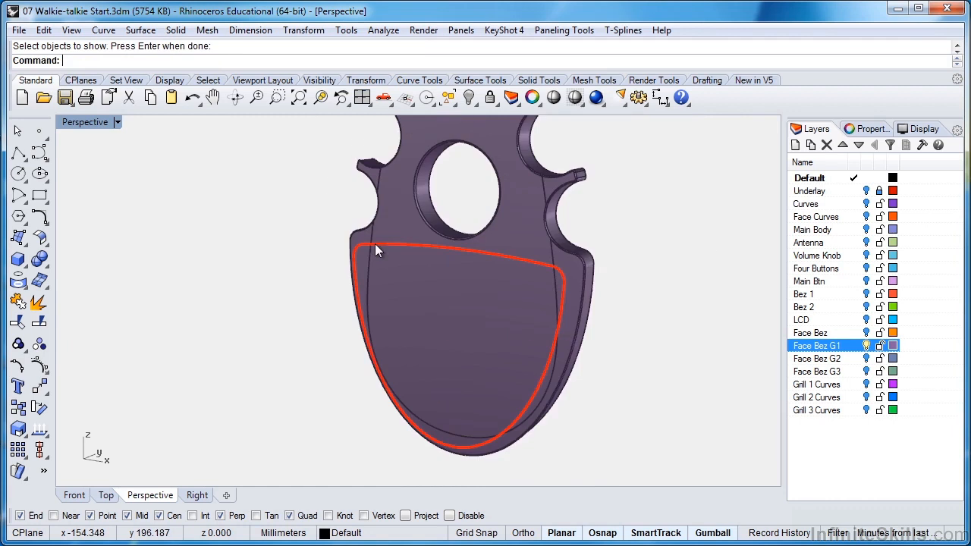
Try a 1.5 mm outward offset of the red outline curve in the front view
{"action": "left_click", "coordinate": [74, 495]}
{"action": "scroll", "coordinate": [394, 196], "scroll_direction": "up", "scroll_amount": 3}
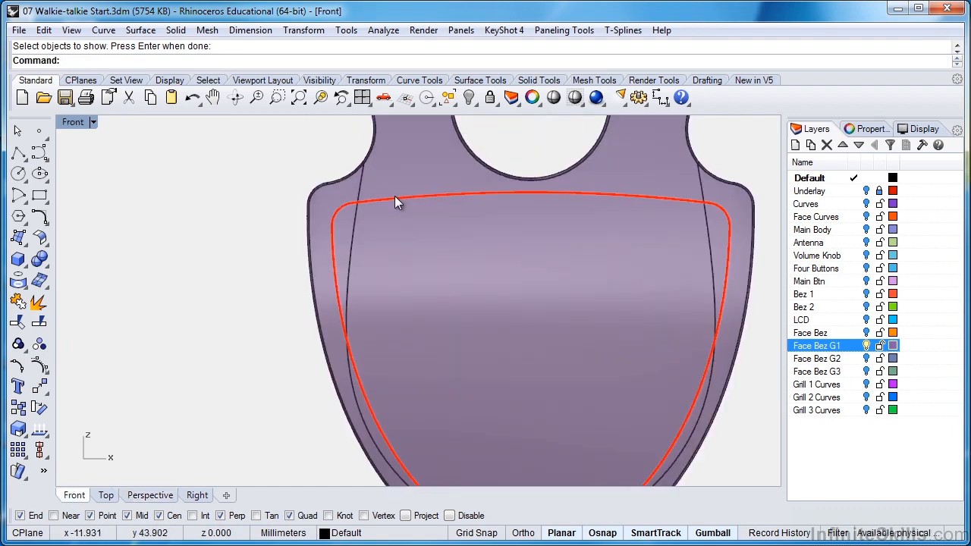
{"action": "scroll", "coordinate": [394, 195], "scroll_direction": "down", "scroll_amount": 1}
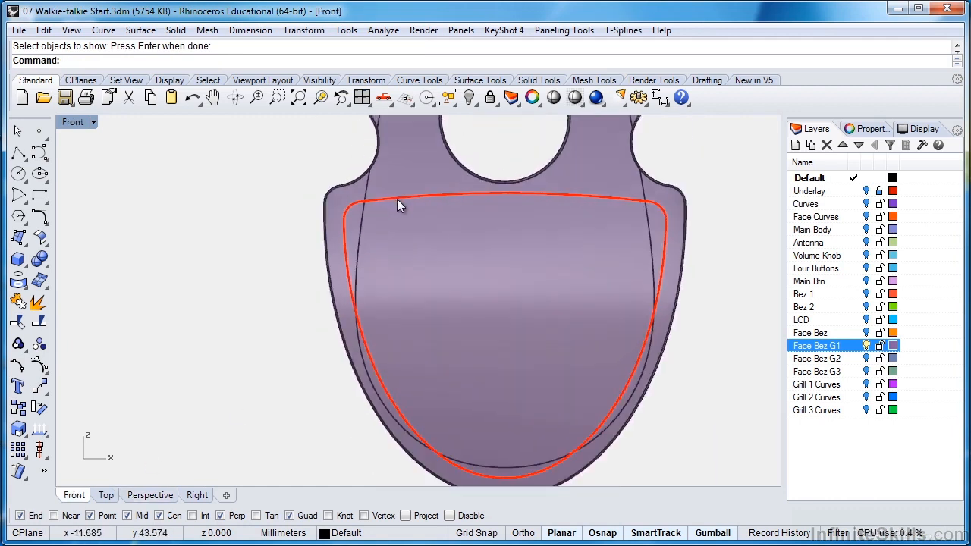
{"action": "left_click", "coordinate": [396, 199]}
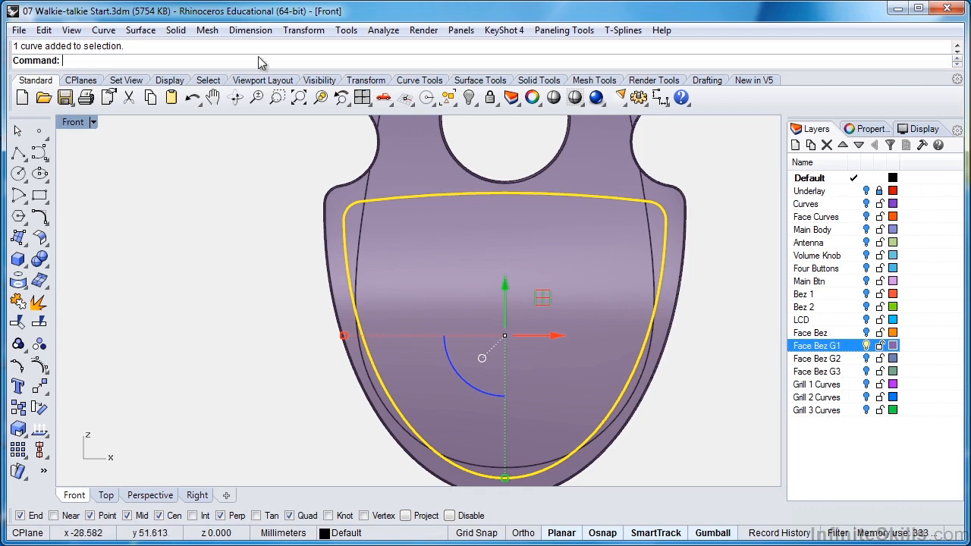
{"action": "left_click", "coordinate": [45, 221]}
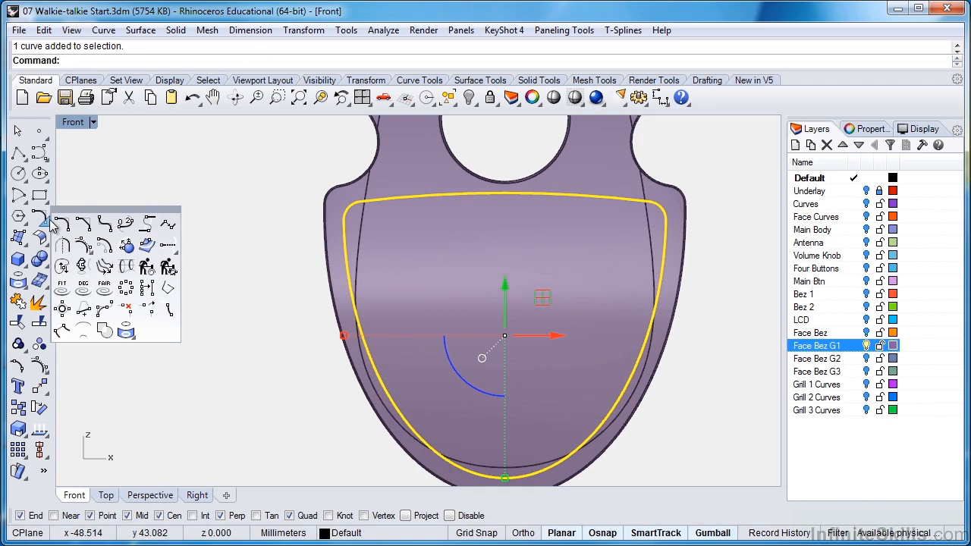
{"action": "left_click", "coordinate": [104, 247]}
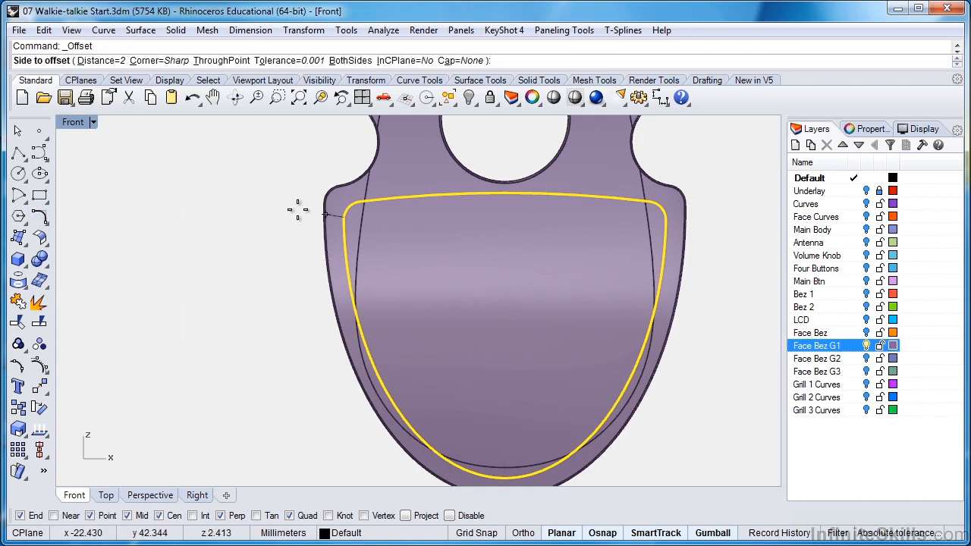
{"action": "type", "text": "1.5"}
{"action": "key", "text": "Return"}
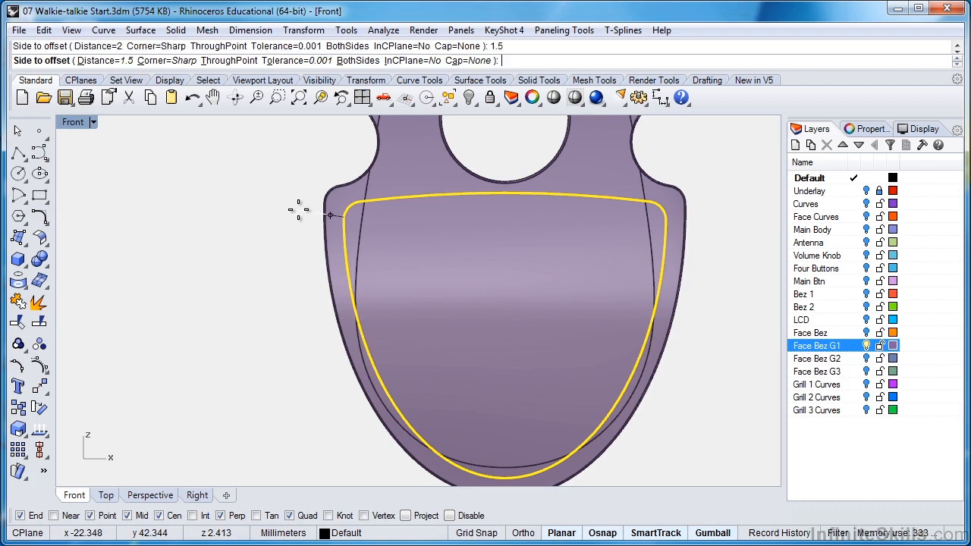
{"action": "left_click", "coordinate": [298, 210]}
{"action": "scroll", "coordinate": [459, 181], "scroll_direction": "up", "scroll_amount": 3}
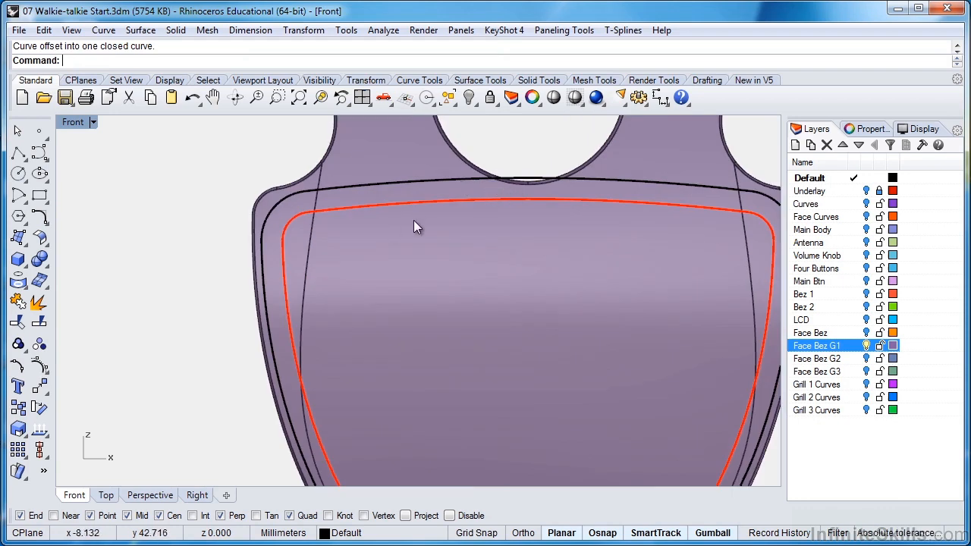
{"action": "key", "text": "ctrl+z"}
Offset the red outline curve outward by 1 mm in the front view
{"action": "left_click", "coordinate": [338, 209]}
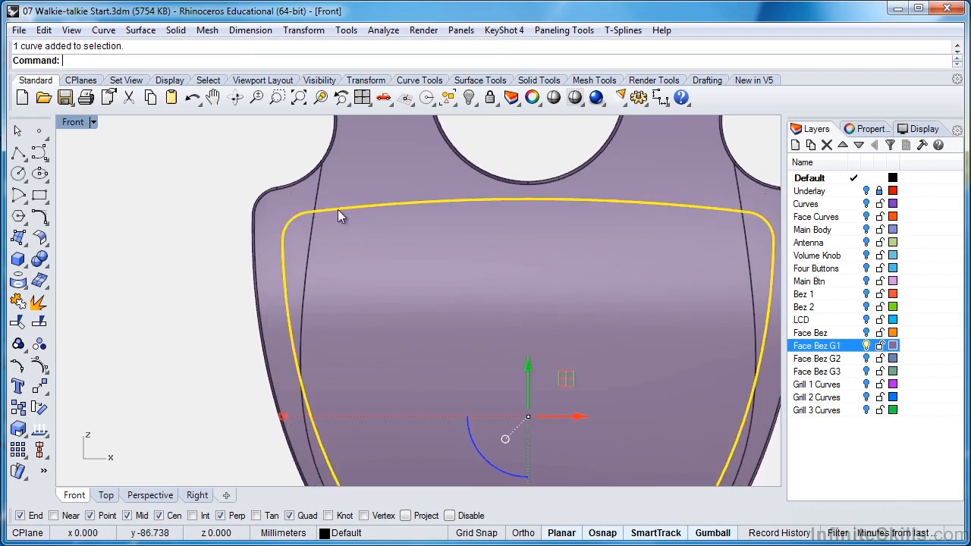
{"action": "key", "text": "Return"}
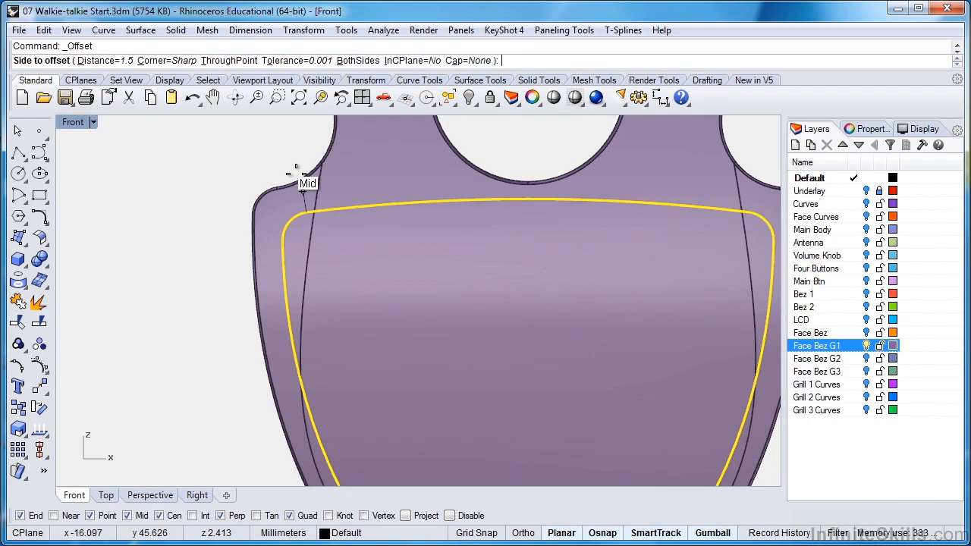
{"action": "type", "text": "1"}
{"action": "key", "text": "Return"}
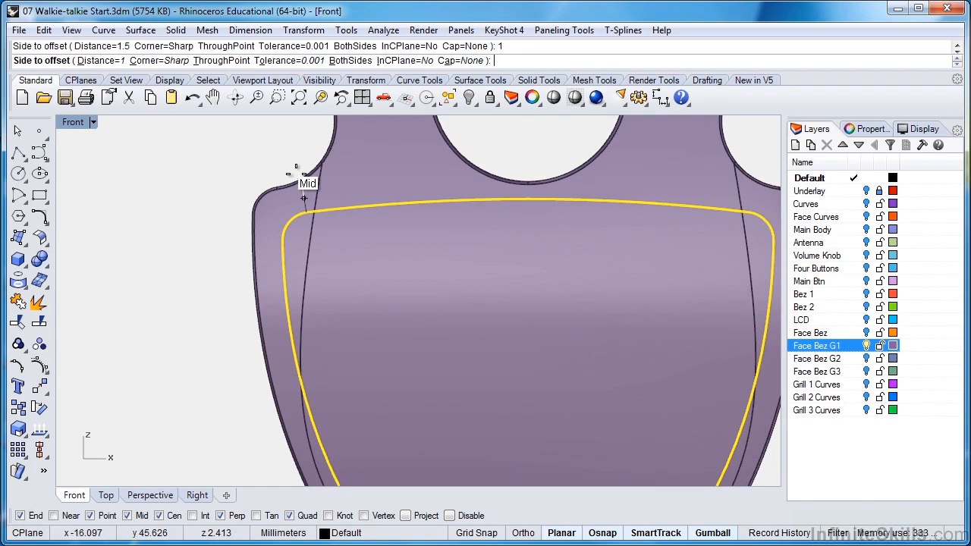
{"action": "left_click", "coordinate": [296, 174]}
{"action": "scroll", "coordinate": [525, 196], "scroll_direction": "up", "scroll_amount": 5}
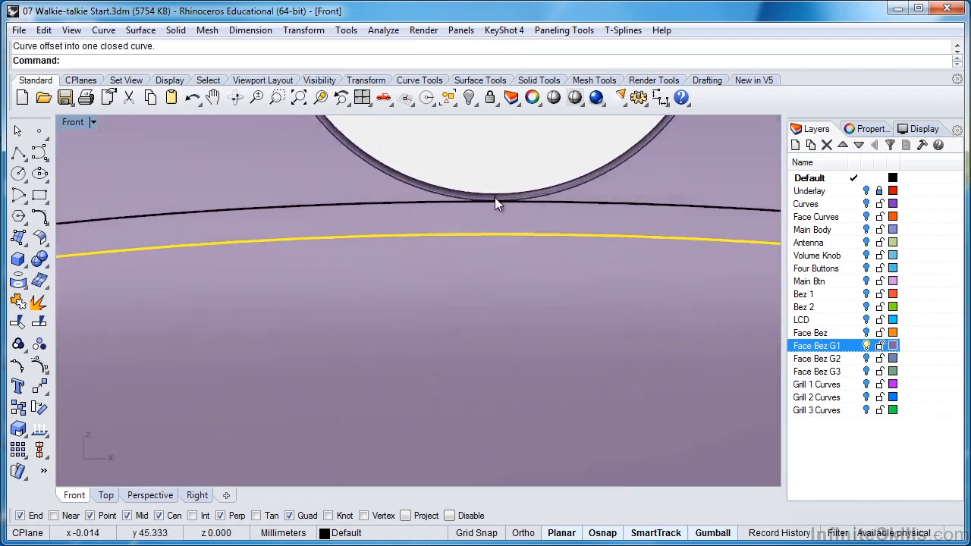
{"action": "scroll", "coordinate": [493, 196], "scroll_direction": "down", "scroll_amount": 5}
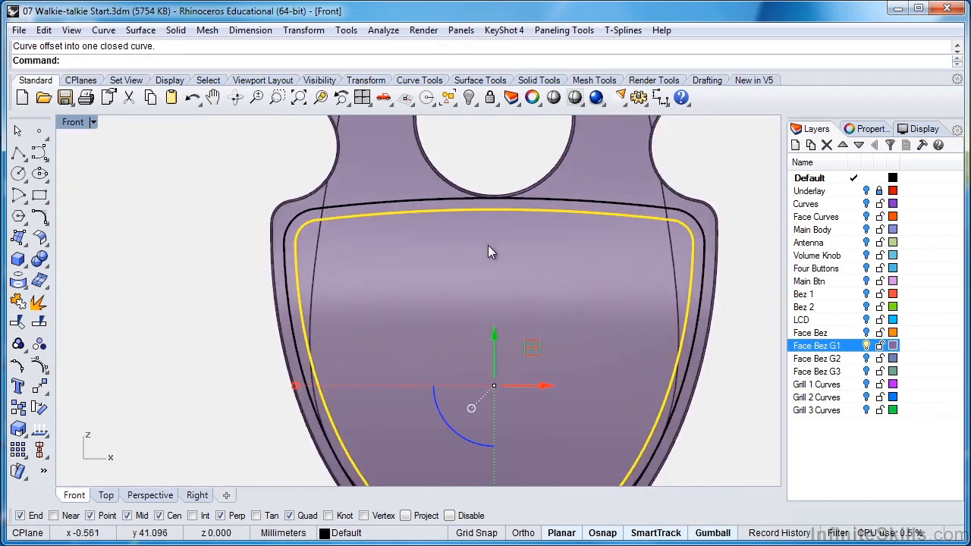
Hide the original red outline curve, keeping only the outer offset curve on the bezel's lower face
{"action": "right_click_drag", "start_coordinate": [494, 225], "coordinate": [465, 188]}
{"action": "left_click", "coordinate": [568, 147]}
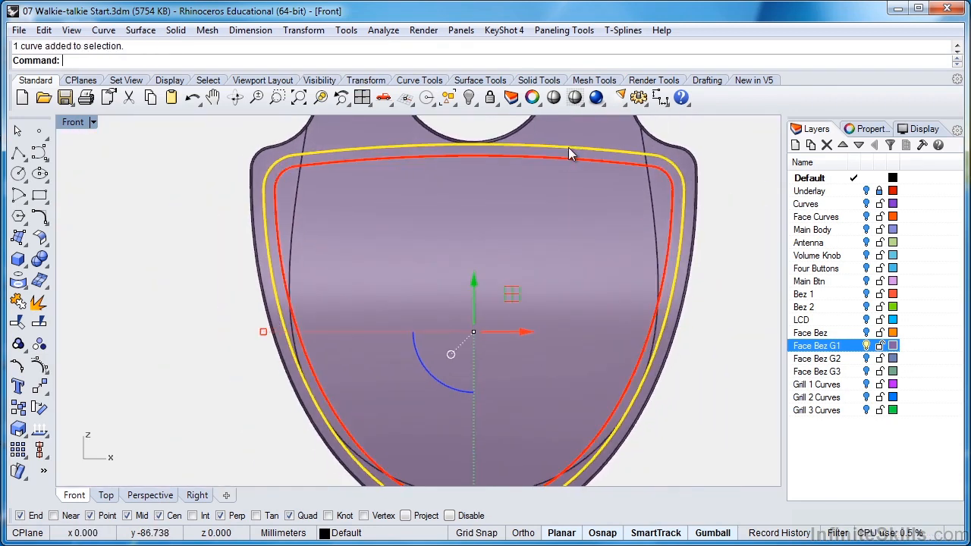
{"action": "middle_click", "coordinate": [468, 220]}
{"action": "left_click", "coordinate": [399, 222]}
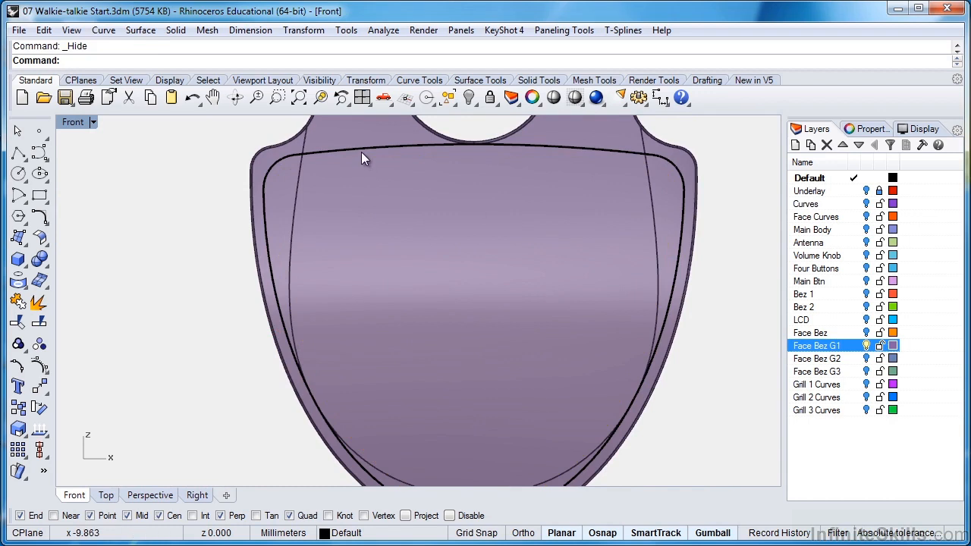
Extrude the offset curve straight into a solid that passes completely through the lower part of the bezel
{"action": "left_click", "coordinate": [362, 157]}
{"action": "left_click", "coordinate": [135, 497]}
{"action": "right_click_drag", "start_coordinate": [383, 384], "coordinate": [311, 345]}
{"action": "left_click", "coordinate": [175, 30]}
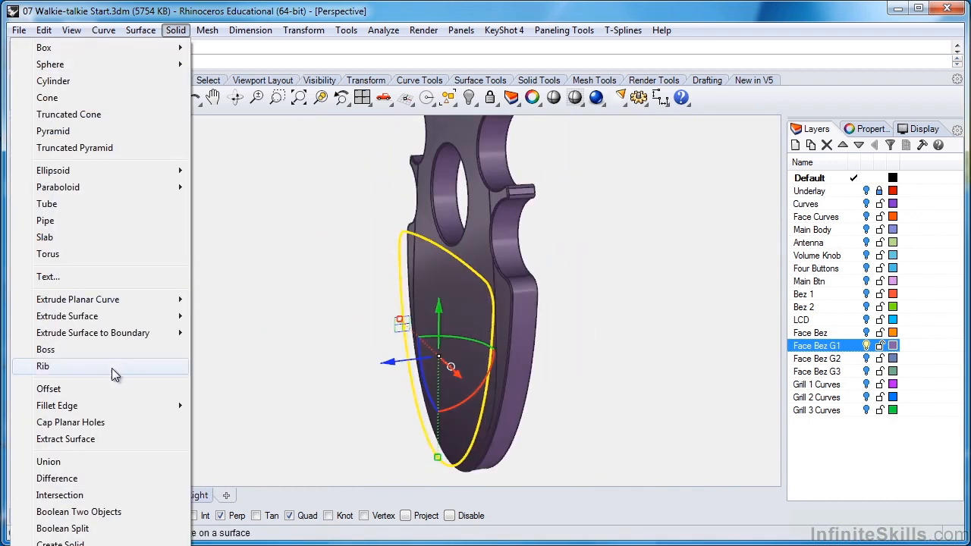
{"action": "mouse_move", "coordinate": [167, 299]}
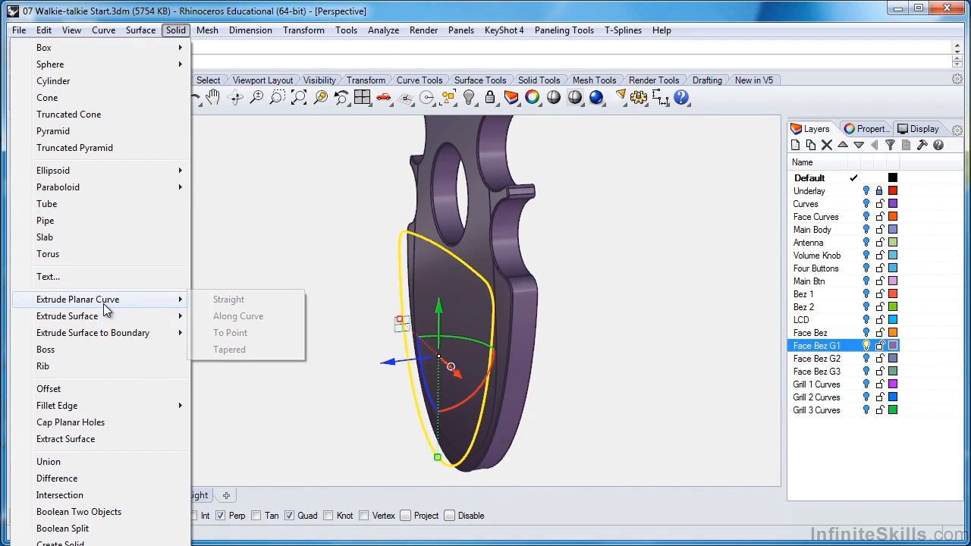
{"action": "left_click", "coordinate": [225, 301]}
{"action": "left_click", "coordinate": [600, 291]}
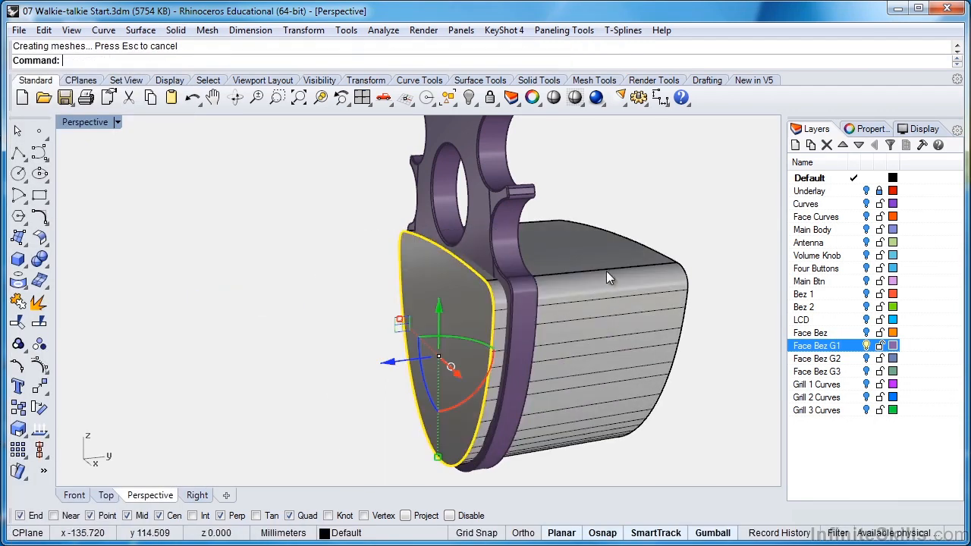
Hide the offset curve that lies on the front of the extruded solid
{"action": "left_click", "coordinate": [454, 260]}
{"action": "left_click", "coordinate": [450, 260]}
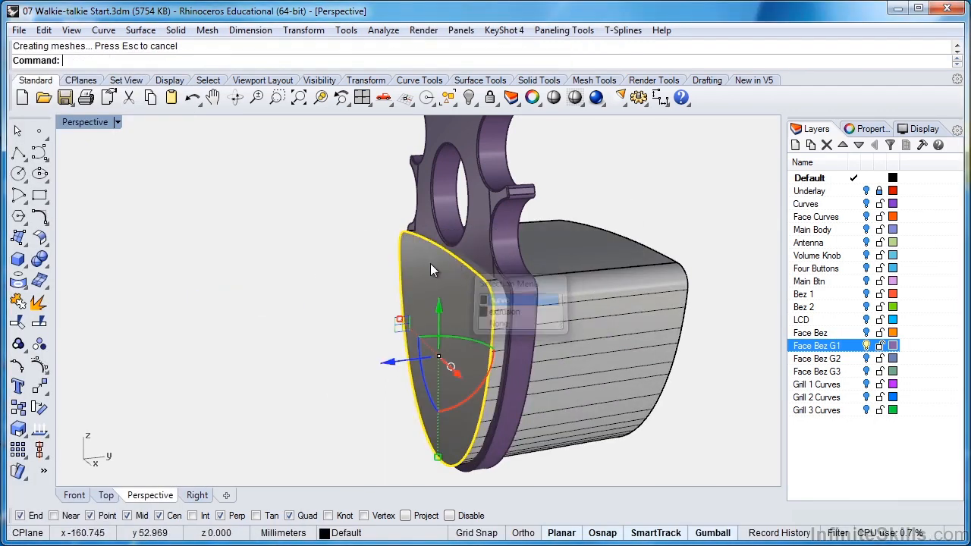
{"action": "middle_click", "coordinate": [392, 260]}
{"action": "left_click", "coordinate": [368, 252]}
Boolean-split the extruded solid with the Face Bez G1 bezel as the cutting object
{"action": "left_click", "coordinate": [617, 325]}
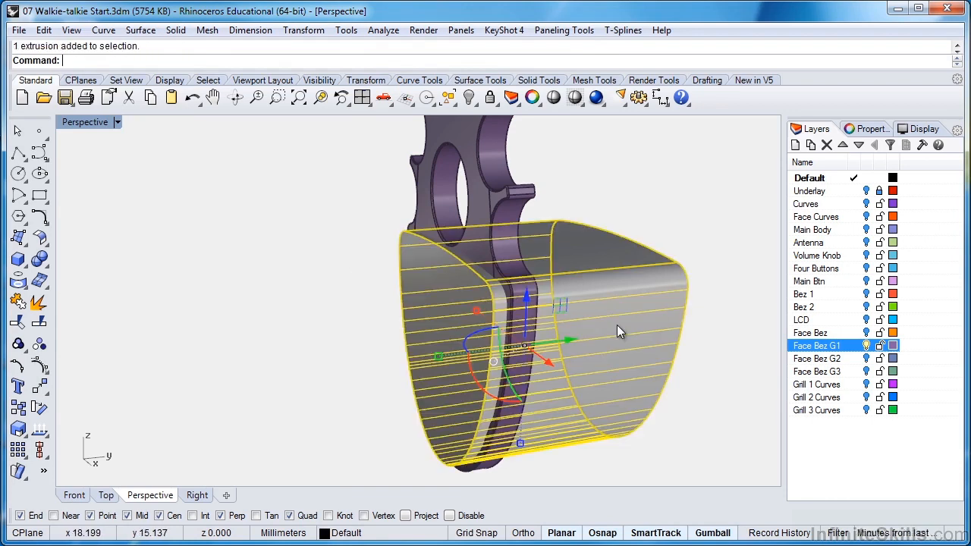
{"action": "left_click", "coordinate": [40, 259]}
{"action": "left_click", "coordinate": [125, 266]}
{"action": "left_click", "coordinate": [516, 209]}
{"action": "key", "text": "Return"}
Turn off the Face Bez G1 layer and delete the front and rear split pieces, keeping the bezel-thick middle piece
{"action": "left_click", "coordinate": [866, 346]}
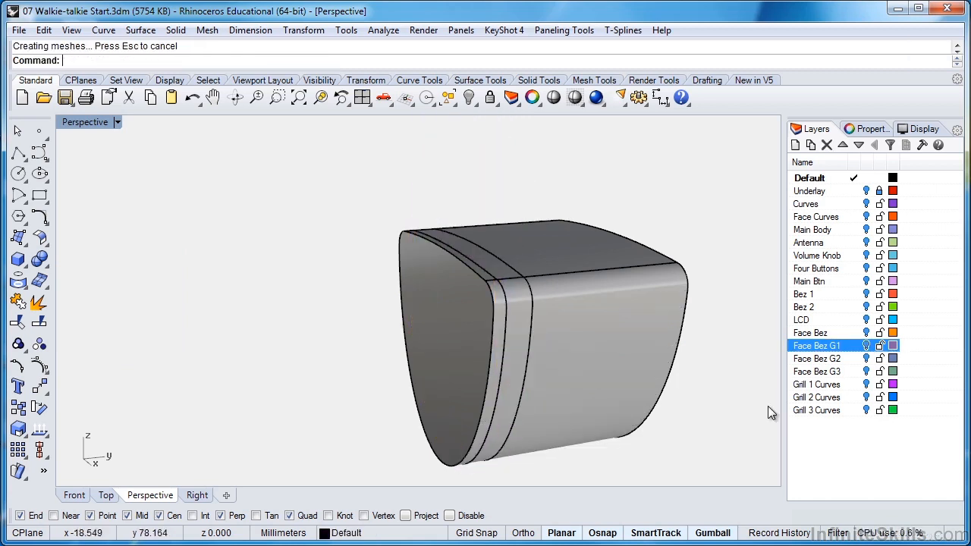
{"action": "left_click", "coordinate": [476, 372]}
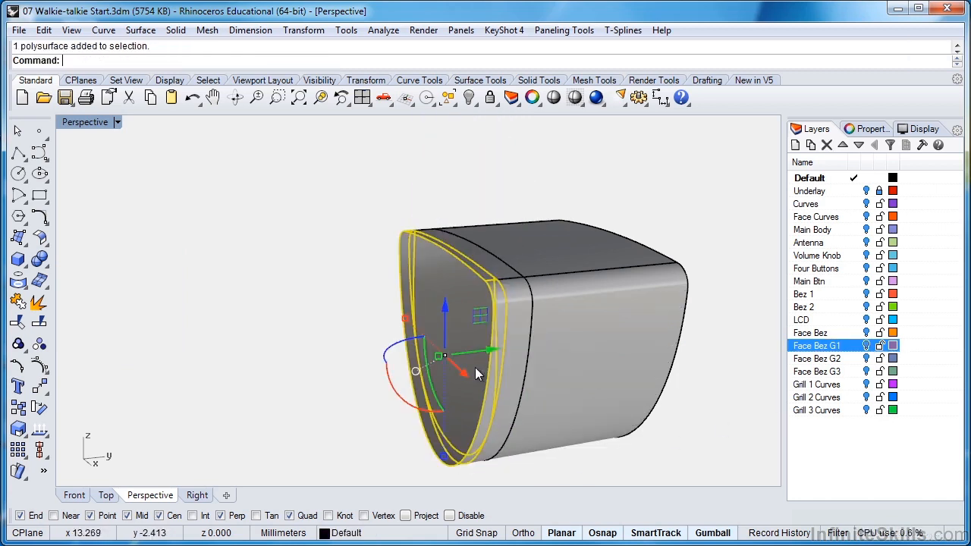
{"action": "key", "text": "Delete"}
{"action": "left_click", "coordinate": [573, 358]}
{"action": "key", "text": "Delete"}
{"action": "right_click_drag", "start_coordinate": [504, 279], "coordinate": [440, 297]}
{"action": "scroll", "coordinate": [416, 273], "scroll_direction": "up", "scroll_amount": 5}
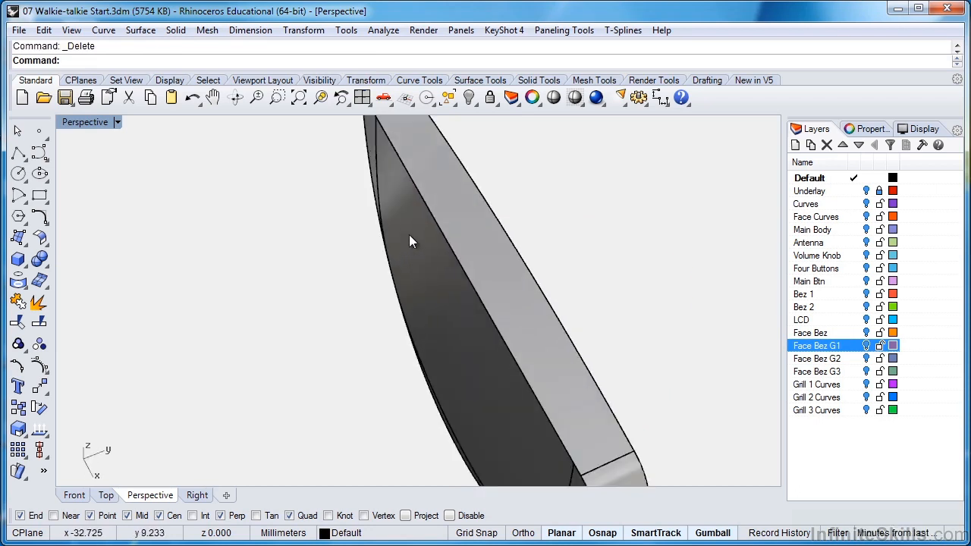
{"action": "right_click_drag", "start_coordinate": [548, 385], "coordinate": [697, 343]}
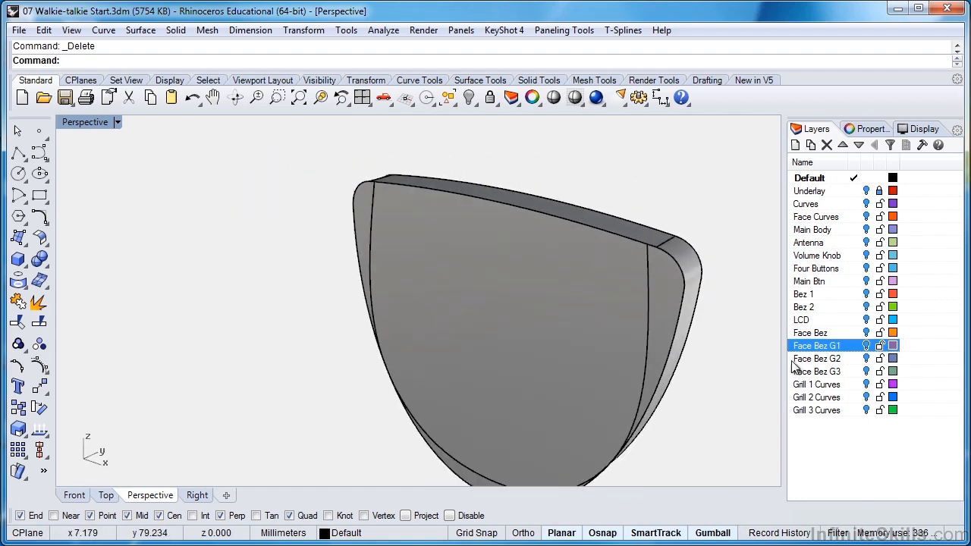
Turn on the Face Bez G1 layer and move the grill-shaped middle piece 1.4 mm along the Y axis
{"action": "left_click", "coordinate": [865, 345]}
{"action": "left_click", "coordinate": [490, 217]}
{"action": "key", "text": "Return"}
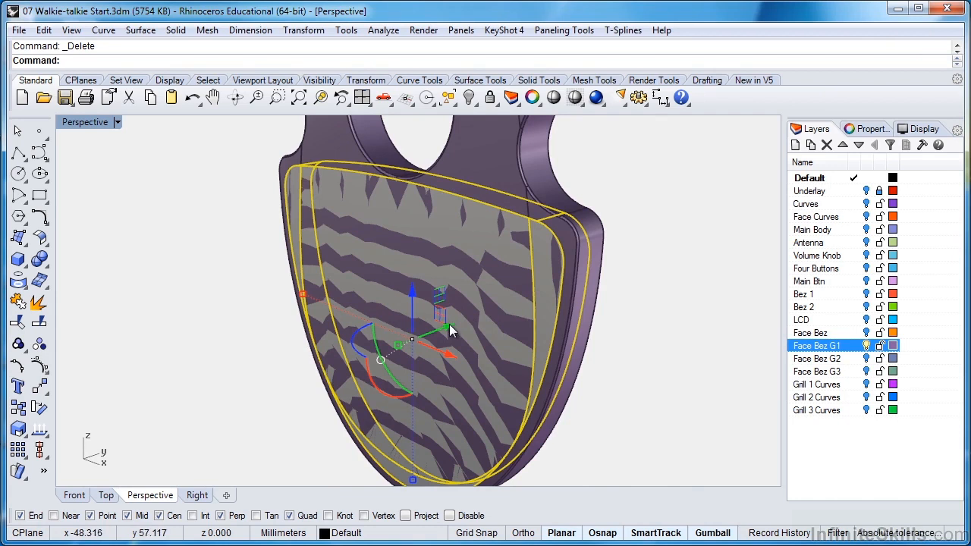
{"action": "left_click", "coordinate": [449, 325]}
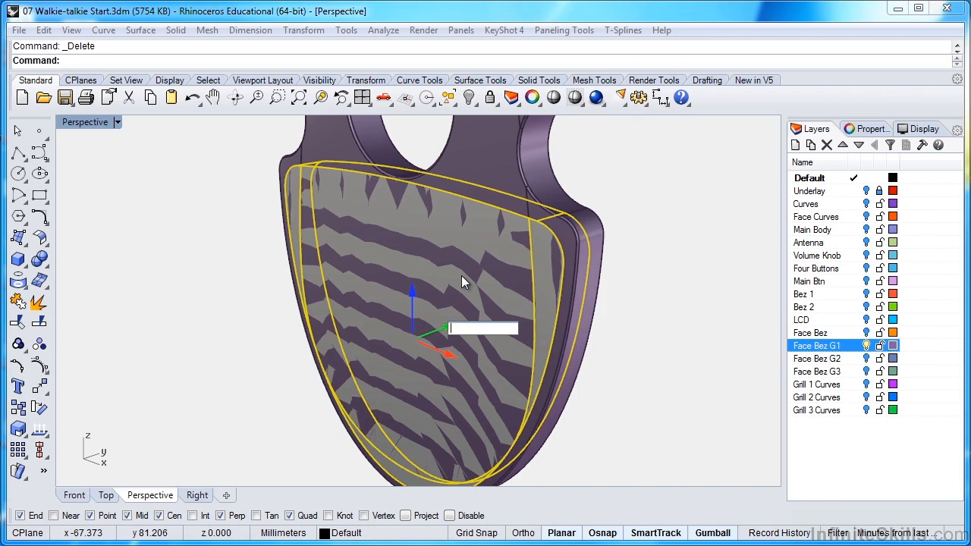
{"action": "type", "text": "1.4"}
{"action": "key", "text": "Return"}
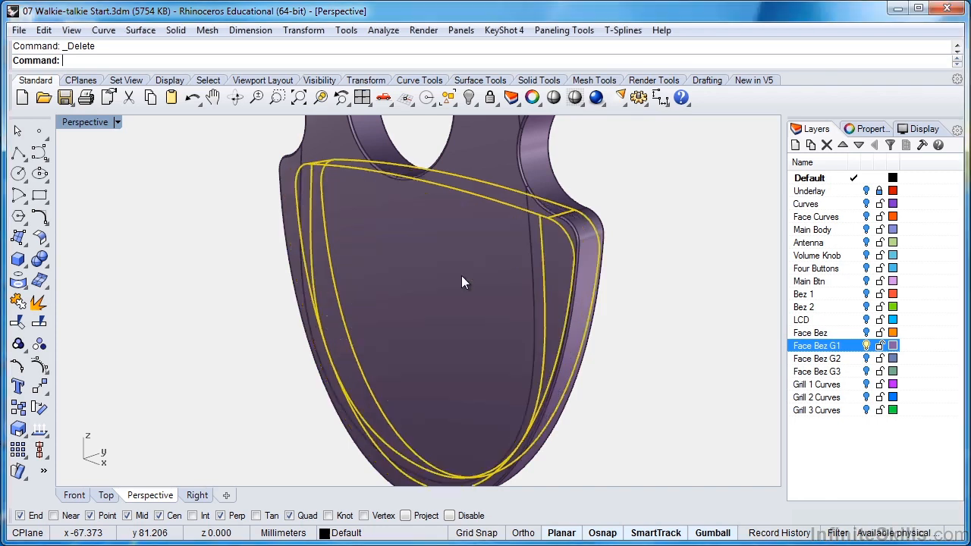
{"action": "left_click", "coordinate": [622, 367]}
{"action": "right_click_drag", "start_coordinate": [621, 367], "coordinate": [464, 301]}
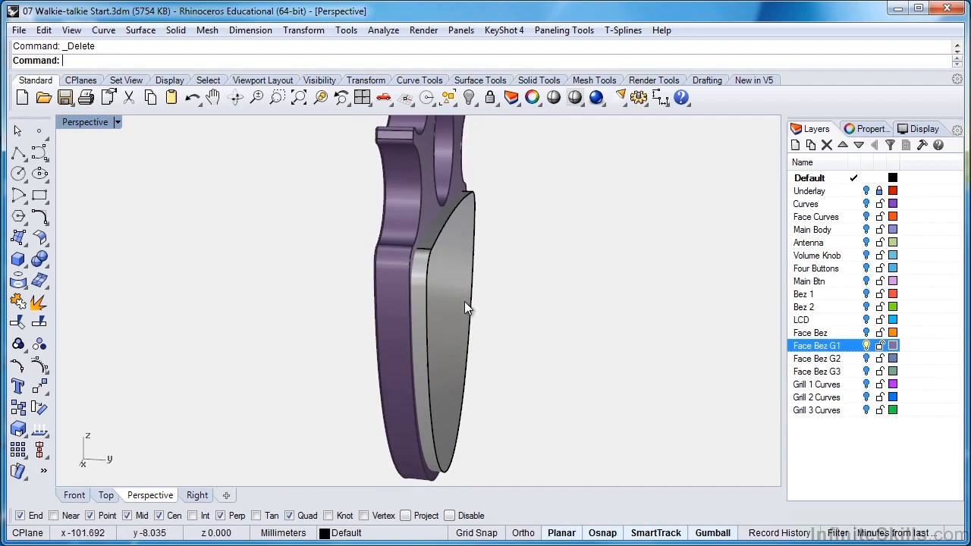
Copy the moved grill-shaped solid to the clipboard and clear the selection
{"action": "left_click", "coordinate": [388, 358]}
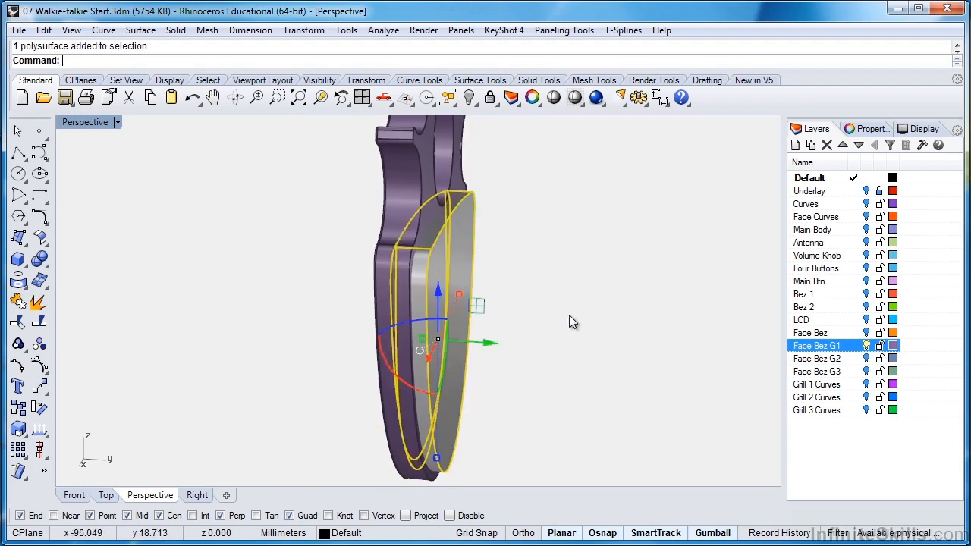
{"action": "key", "text": "ctrl+c"}
{"action": "key", "text": "Escape"}
Subtract the grill-shaped solid from the Face Bez G1 bezel with Boolean Difference to recess its back, and inspect the pocket
{"action": "left_click", "coordinate": [386, 232]}
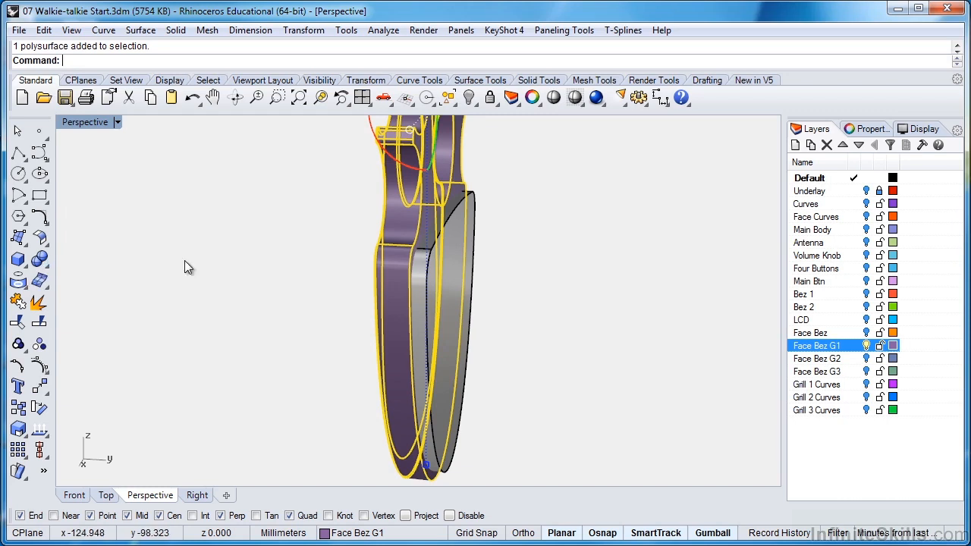
{"action": "left_click", "coordinate": [46, 265]}
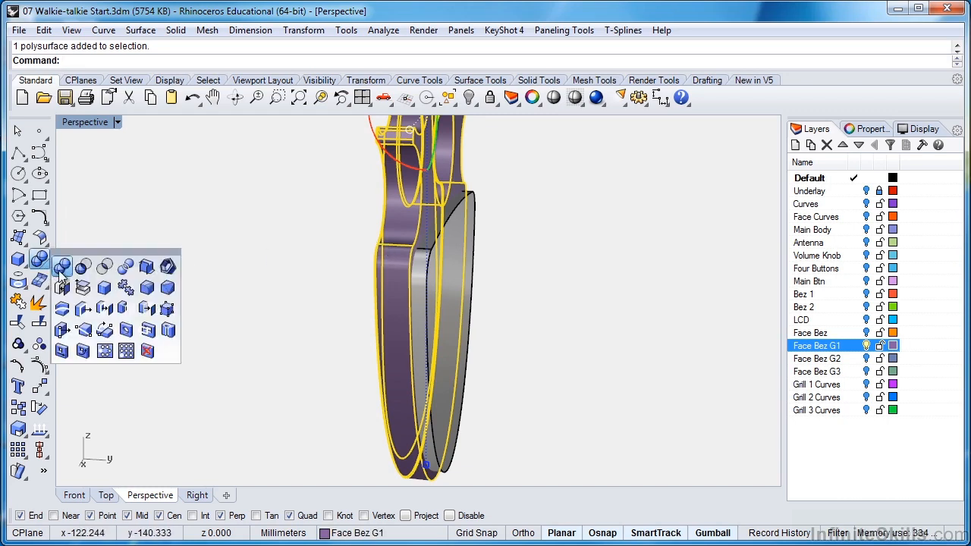
{"action": "left_click", "coordinate": [81, 267]}
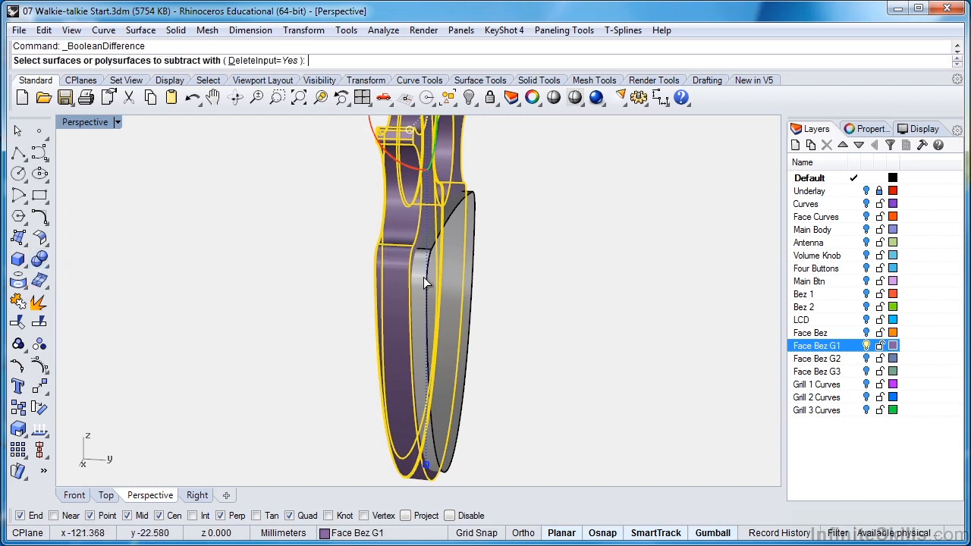
{"action": "left_click", "coordinate": [424, 277]}
{"action": "right_click_drag", "start_coordinate": [424, 276], "coordinate": [483, 282]}
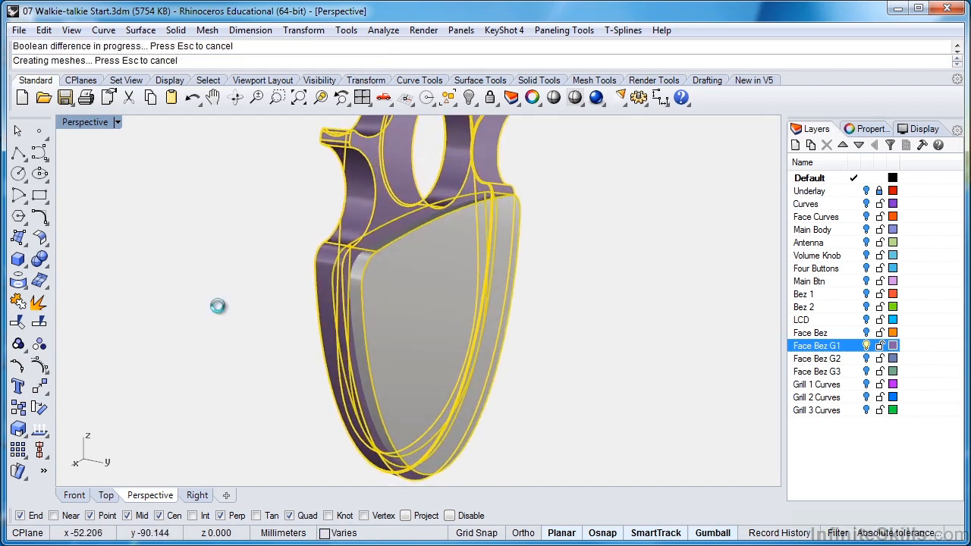
{"action": "key", "text": "Return"}
{"action": "right_click_drag", "start_coordinate": [526, 348], "coordinate": [399, 284]}
{"action": "scroll", "coordinate": [313, 233], "scroll_direction": "up", "scroll_amount": 6}
{"action": "scroll", "coordinate": [314, 233], "scroll_direction": "down", "scroll_amount": 4}
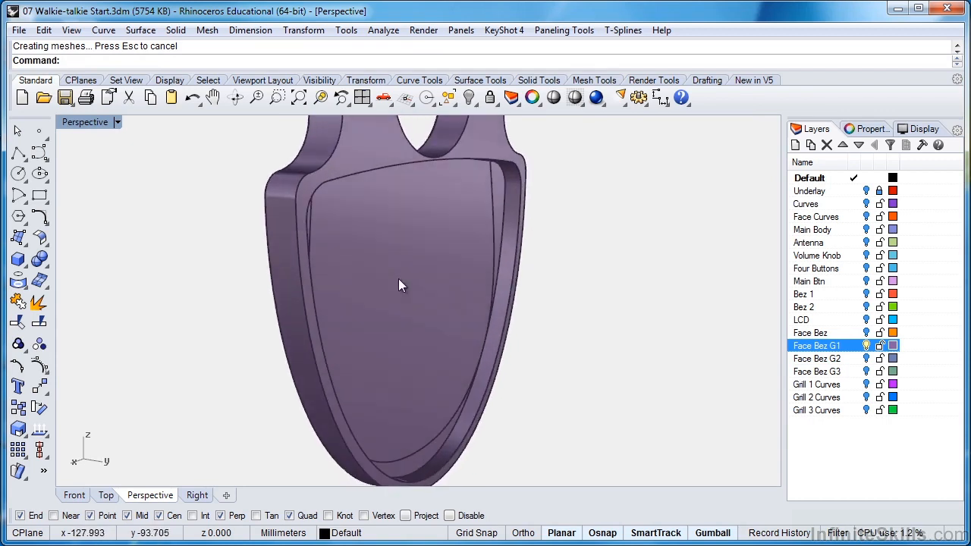
{"action": "scroll", "coordinate": [368, 359], "scroll_direction": "up", "scroll_amount": 3}
{"action": "right_click_drag", "start_coordinate": [369, 359], "coordinate": [664, 365]}
Turn off the Face Bez G1 layer and turn on Face Bez G2, viewing the bezel from its back side
{"action": "left_click", "coordinate": [866, 345]}
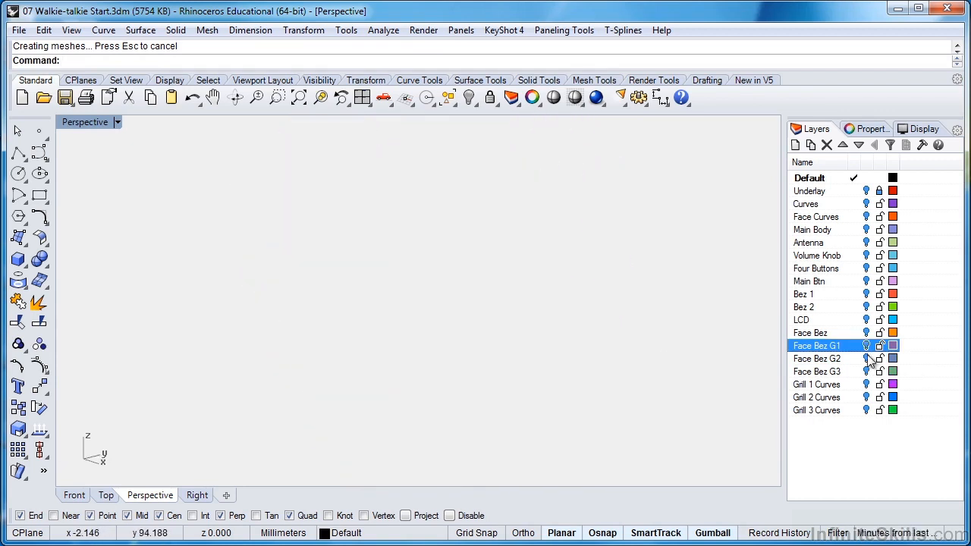
{"action": "left_click", "coordinate": [866, 358]}
{"action": "right_click_drag", "start_coordinate": [688, 379], "coordinate": [510, 377]}
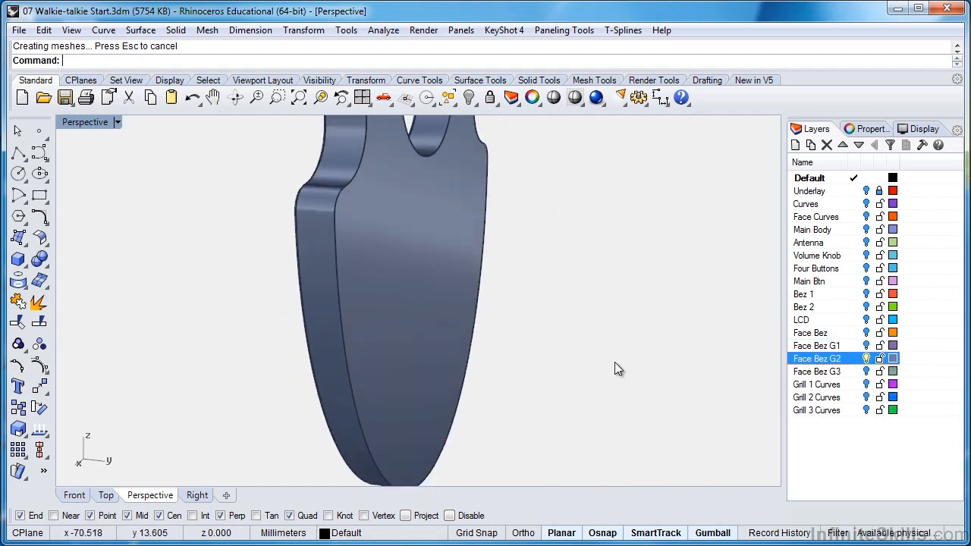
Paste the copied grill-shaped solid in place and subtract it from the Face Bez G2 bezel with Boolean Difference
{"action": "key", "text": "ctrl+v"}
{"action": "key", "text": "Escape"}
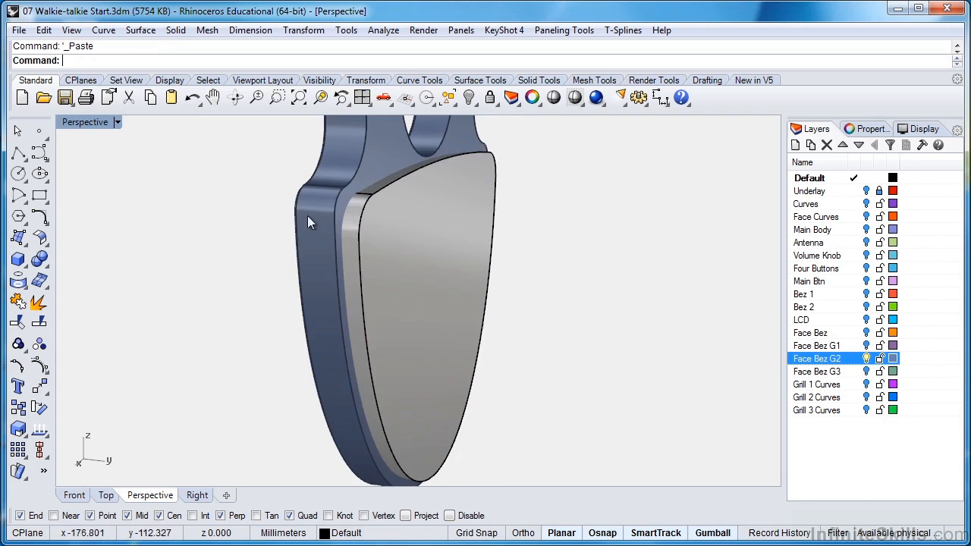
{"action": "left_click", "coordinate": [325, 274]}
{"action": "left_click", "coordinate": [46, 331]}
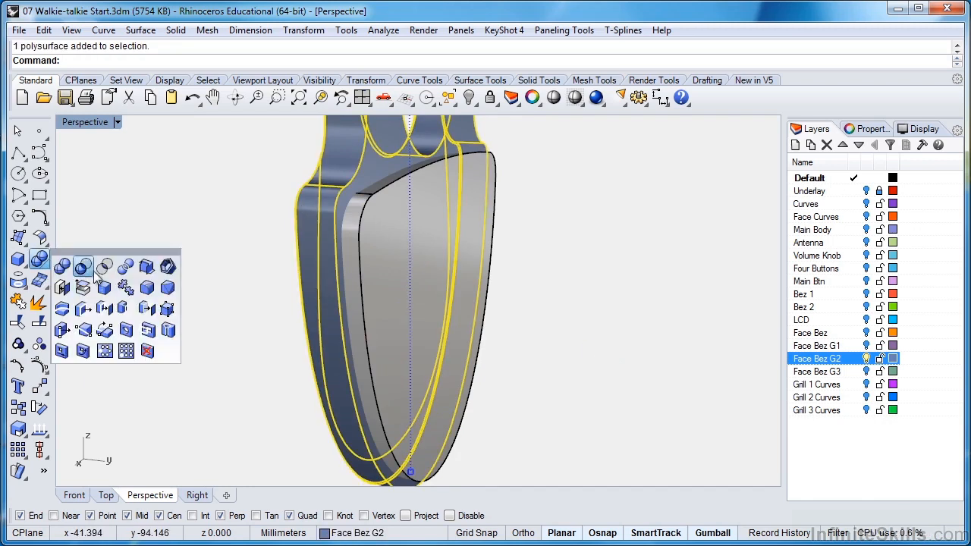
{"action": "left_click", "coordinate": [85, 262]}
{"action": "left_click", "coordinate": [386, 241]}
{"action": "key", "text": "Return"}
{"action": "right_click_drag", "start_coordinate": [386, 235], "coordinate": [364, 278]}
Show Face Bez G3 instead of Face Bez G2, paste the grill-shaped solid and subtract it from the G3 bezel with Boolean Difference
{"action": "left_click", "coordinate": [827, 371]}
{"action": "key", "text": "ctrl+v"}
{"action": "left_click", "coordinate": [307, 174]}
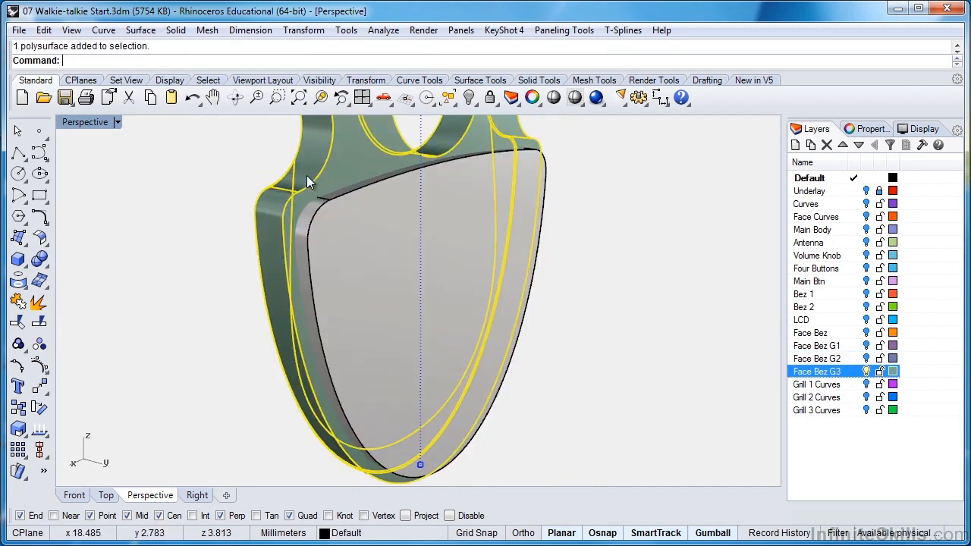
{"action": "left_click", "coordinate": [40, 258]}
{"action": "left_click", "coordinate": [79, 265]}
{"action": "left_click", "coordinate": [419, 253]}
{"action": "key", "text": "Return"}
{"action": "mouse_move", "coordinate": [418, 310]}
{"action": "right_mouse_down"}
{"action": "mouse_move", "coordinate": [271, 340]}
{"action": "mouse_move", "coordinate": [409, 328]}
{"action": "mouse_move", "coordinate": [493, 342]}
{"action": "mouse_move", "coordinate": [470, 350]}
{"action": "right_mouse_up"}
Paste one more copy of the grill-shaped solid in place and hide it
{"action": "key", "text": "ctrl+v"}
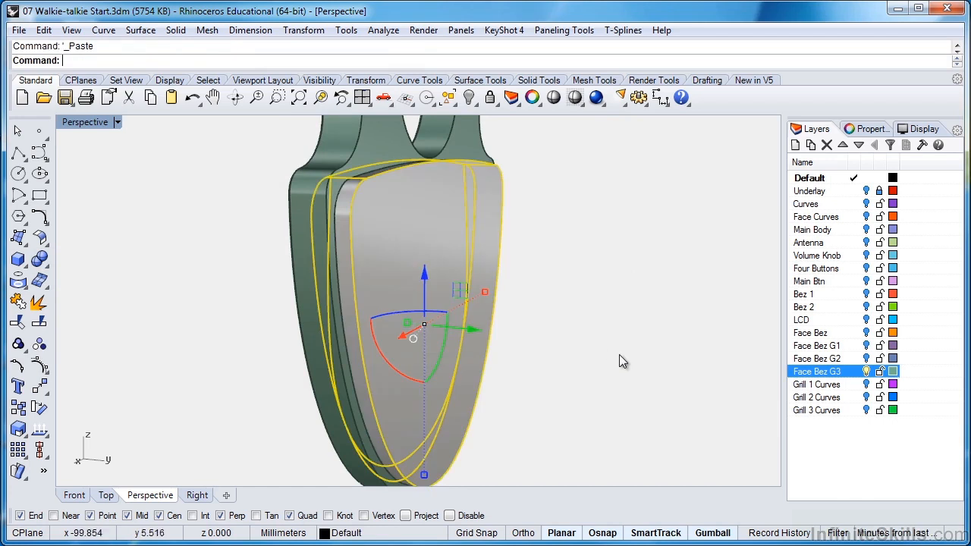
{"action": "middle_click", "coordinate": [605, 338]}
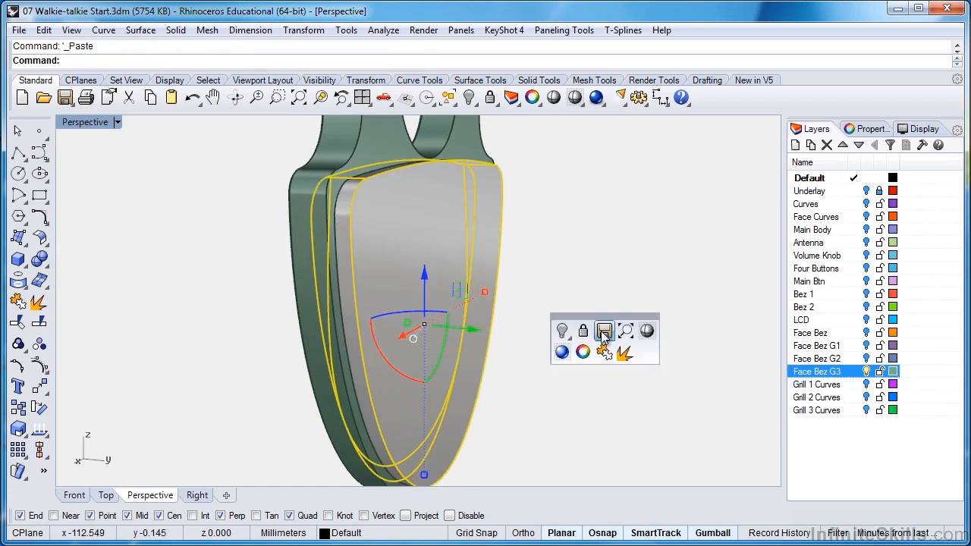
{"action": "left_click", "coordinate": [559, 332]}
{"action": "right_click_drag", "start_coordinate": [410, 353], "coordinate": [538, 343]}
Turn off the Face Bez G3 layer and turn on Face Bez G1 and Grill 1 Curves, viewing the bezel from its front side
{"action": "left_click", "coordinate": [866, 371]}
{"action": "left_click", "coordinate": [866, 345]}
{"action": "right_click_drag", "start_coordinate": [643, 370], "coordinate": [621, 355]}
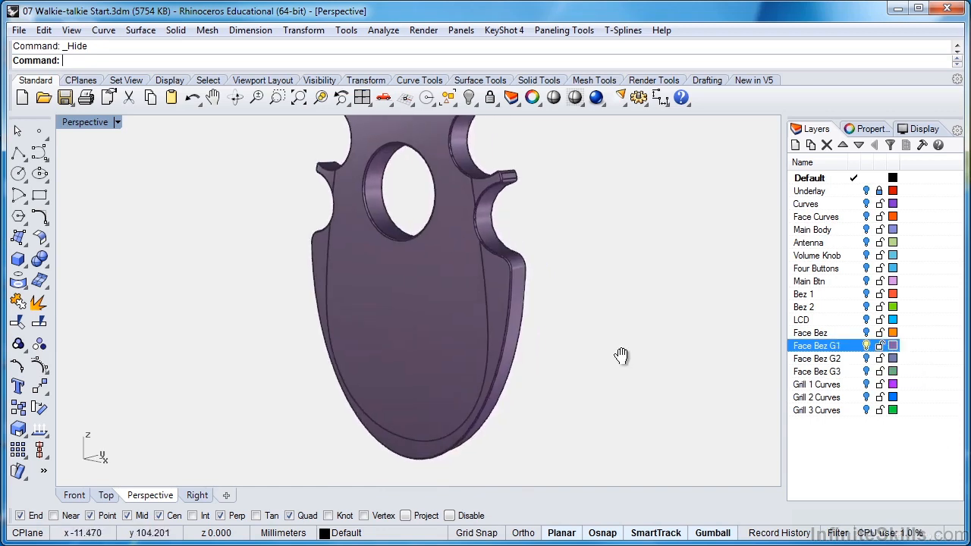
{"action": "left_click", "coordinate": [866, 384]}
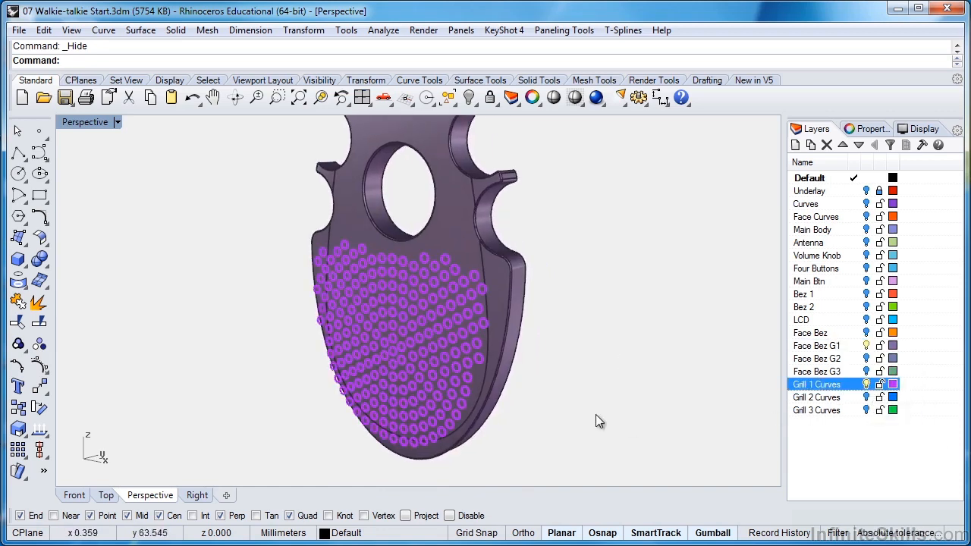